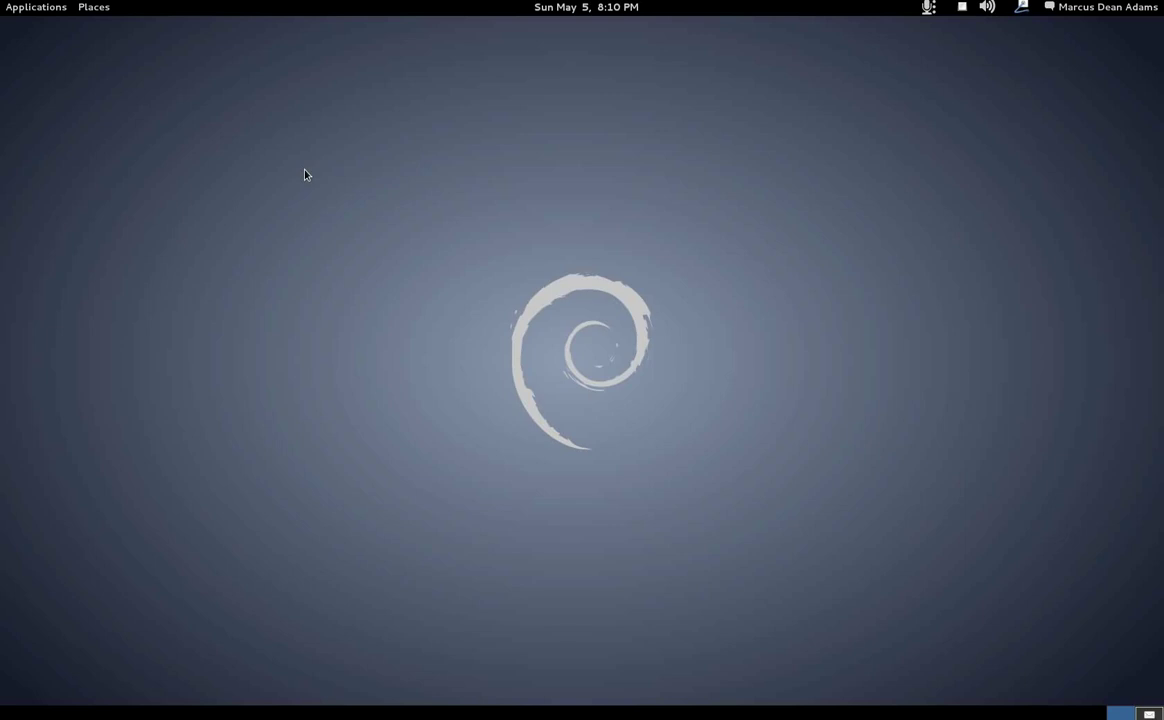
Browse the Applications menu and its category submenus.
click(51, 16)
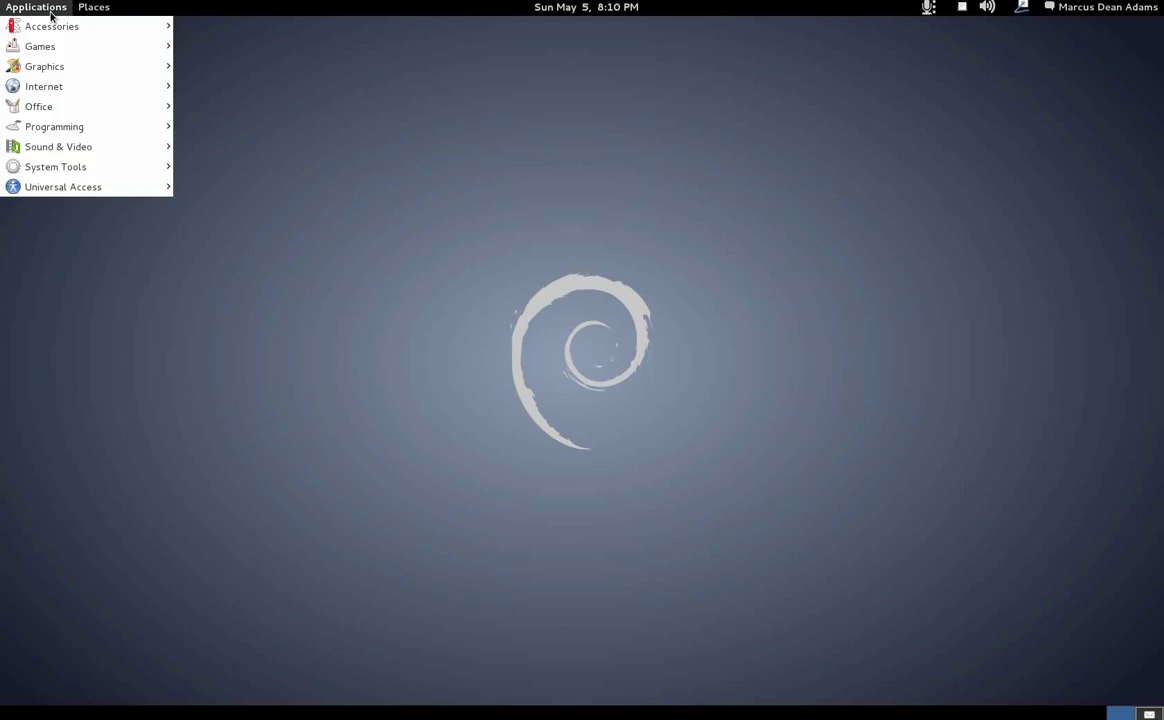
click(80, 14)
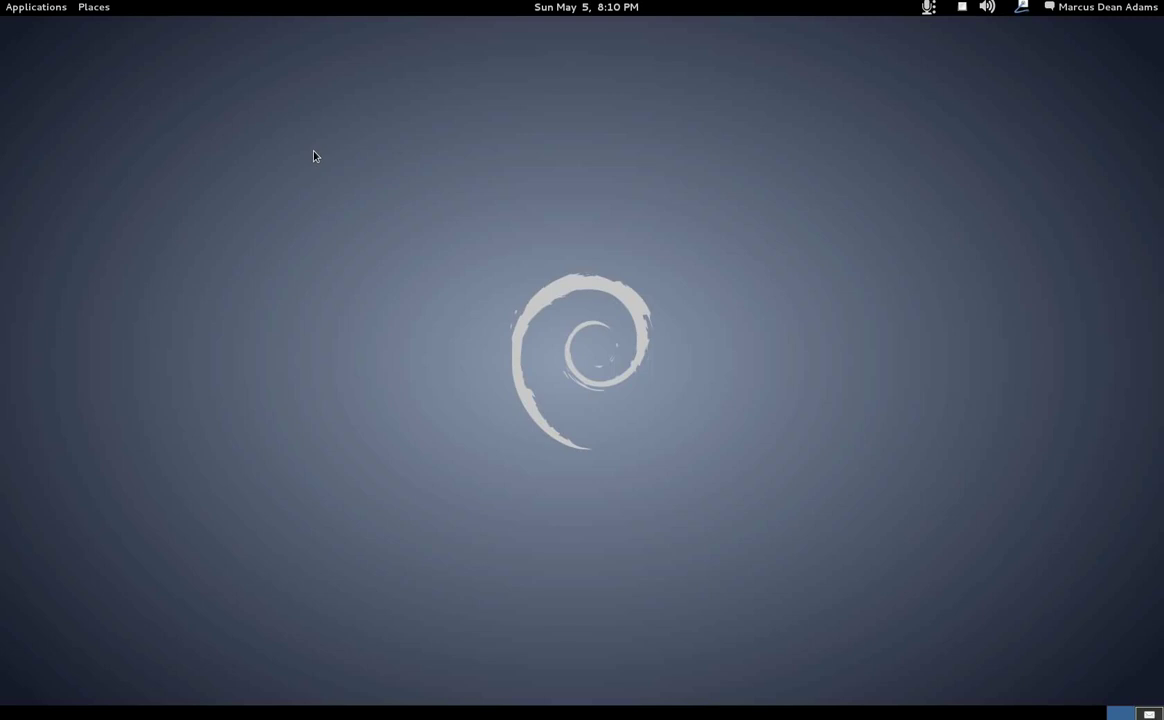
click(55, 10)
mouse_move(93, 170)
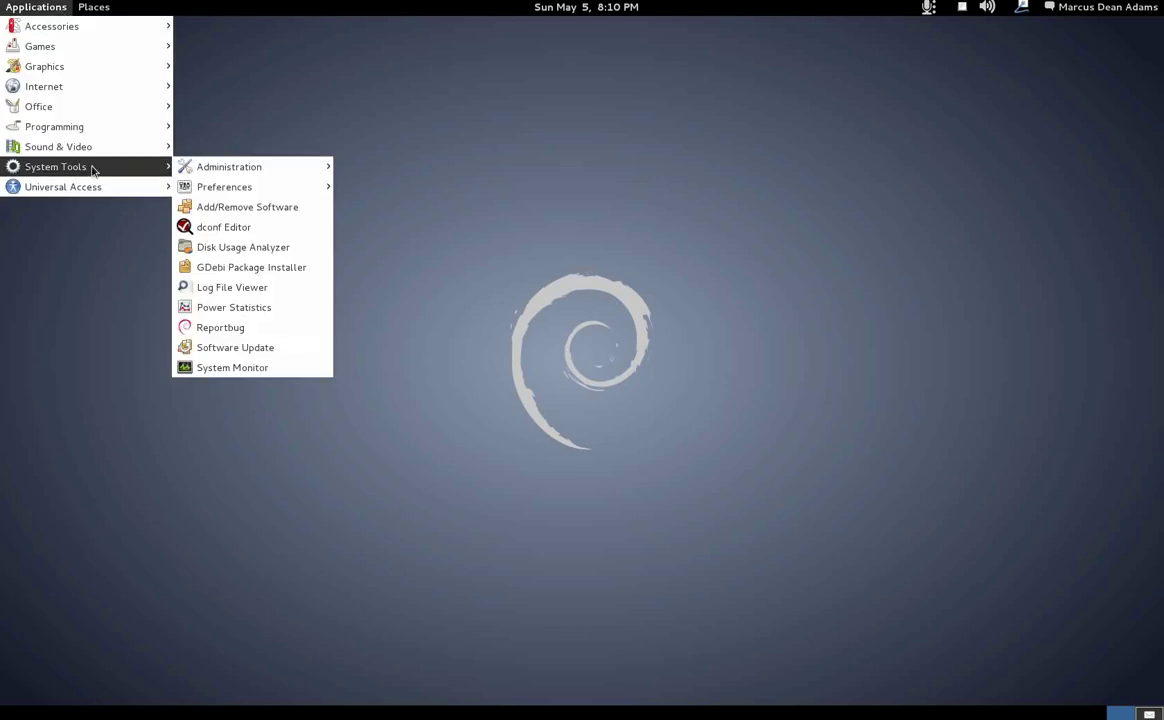
mouse_move(103, 32)
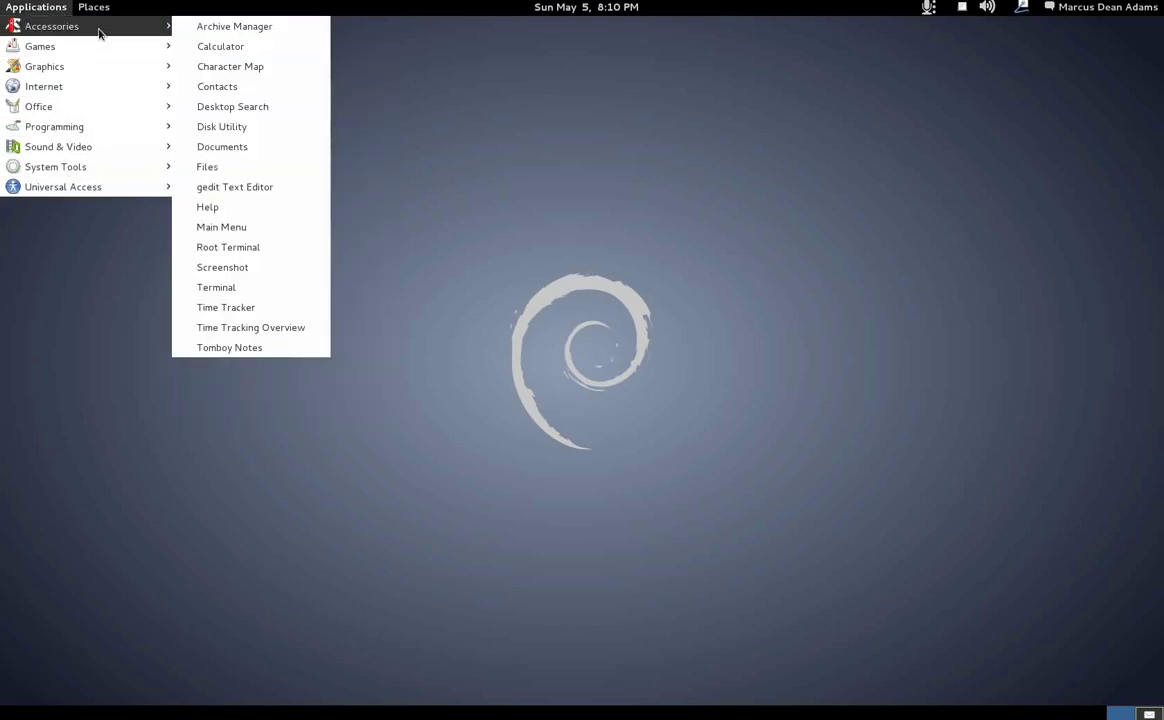
click(462, 164)
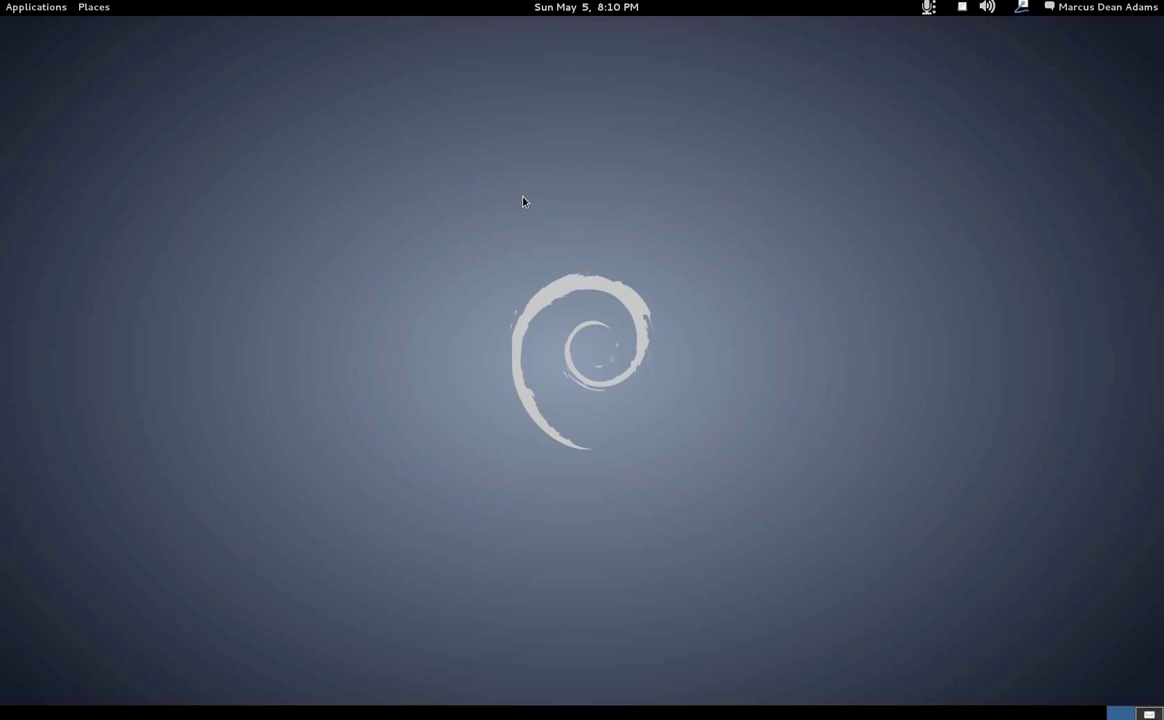
click(64, 8)
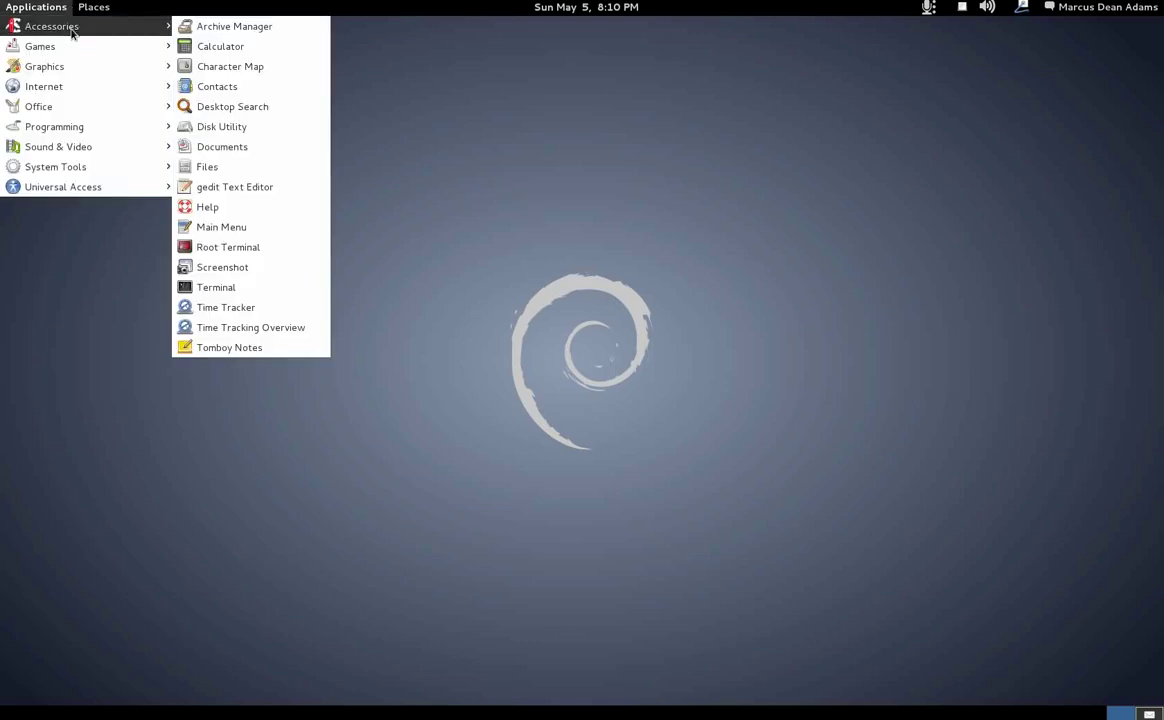
mouse_move(71, 92)
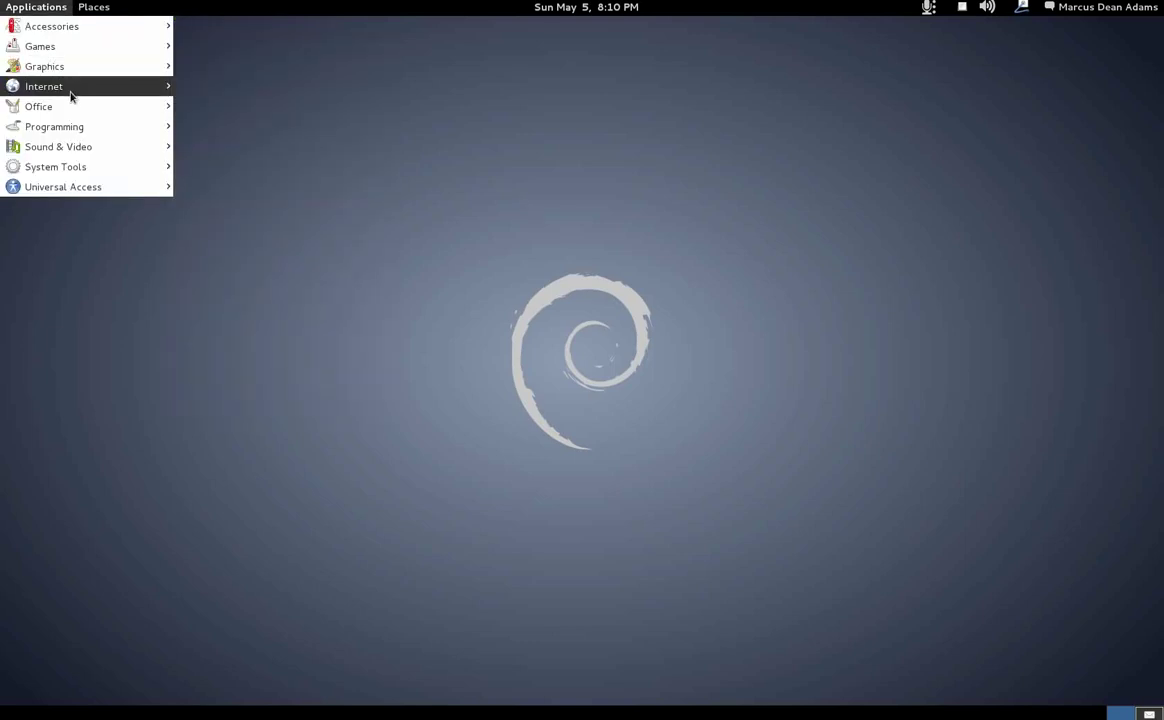
Show the calendar popup, then open and dismiss the account status menu.
click(87, 11)
click(547, 11)
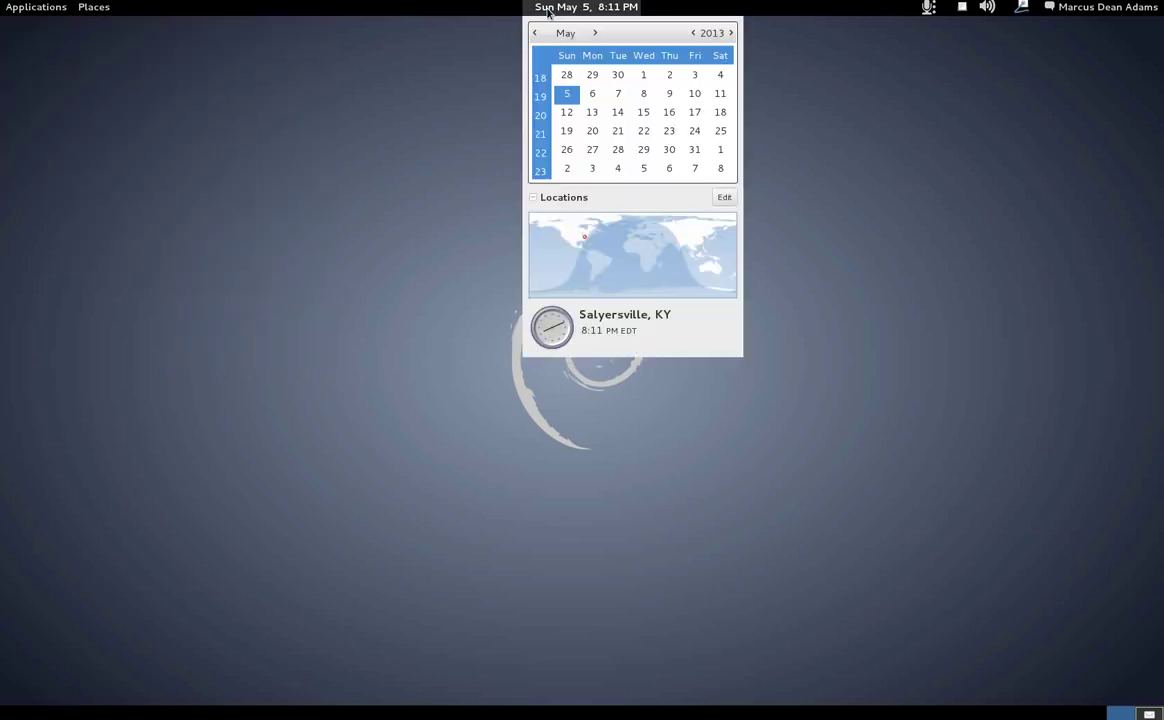
click(547, 11)
click(1081, 12)
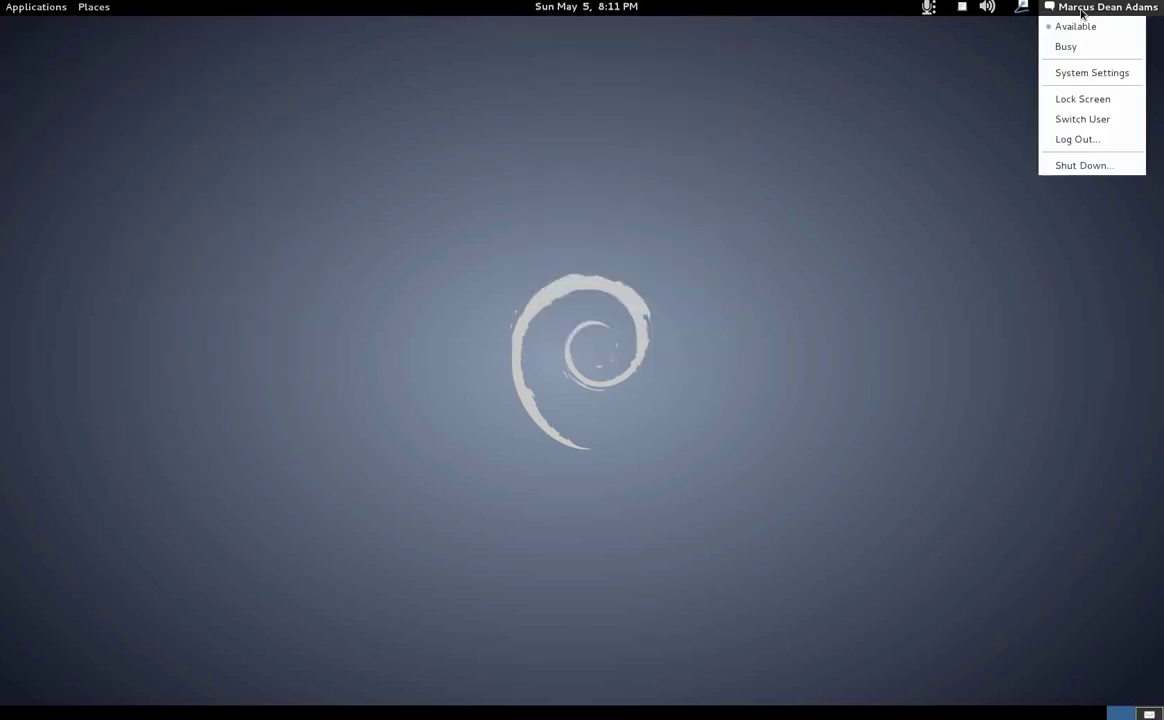
click(917, 104)
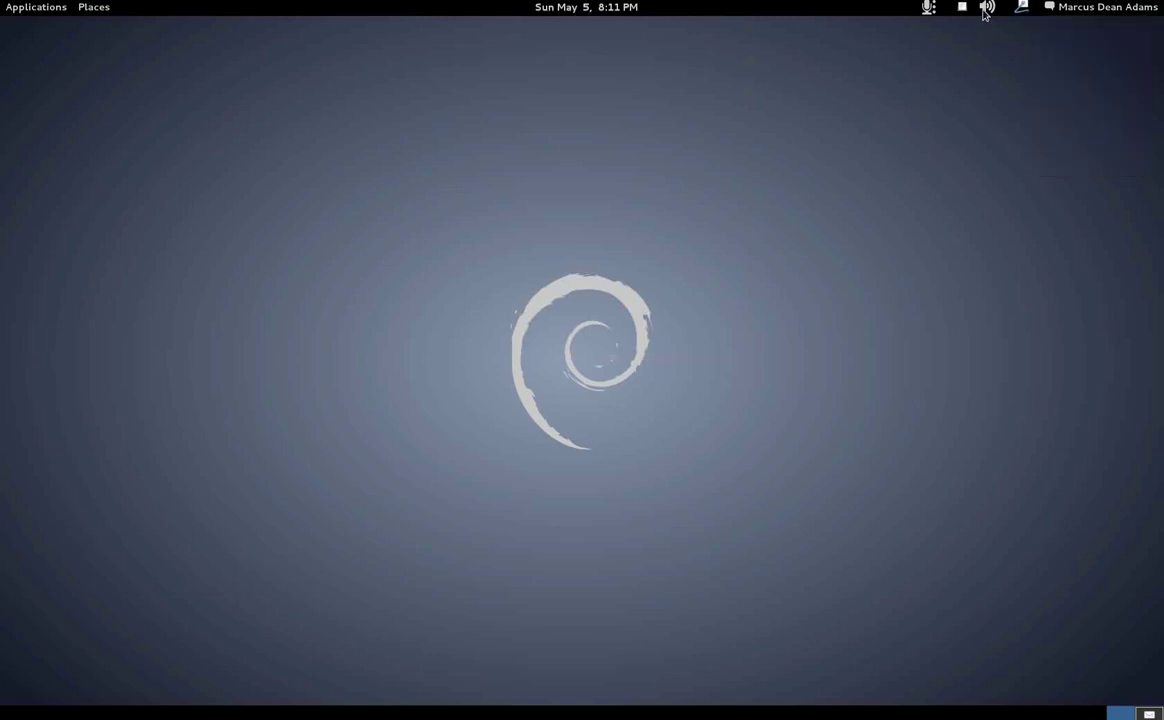
Open the Places list of folders and close it again.
mouse_move(997, 9)
click(86, 10)
mouse_move(57, 13)
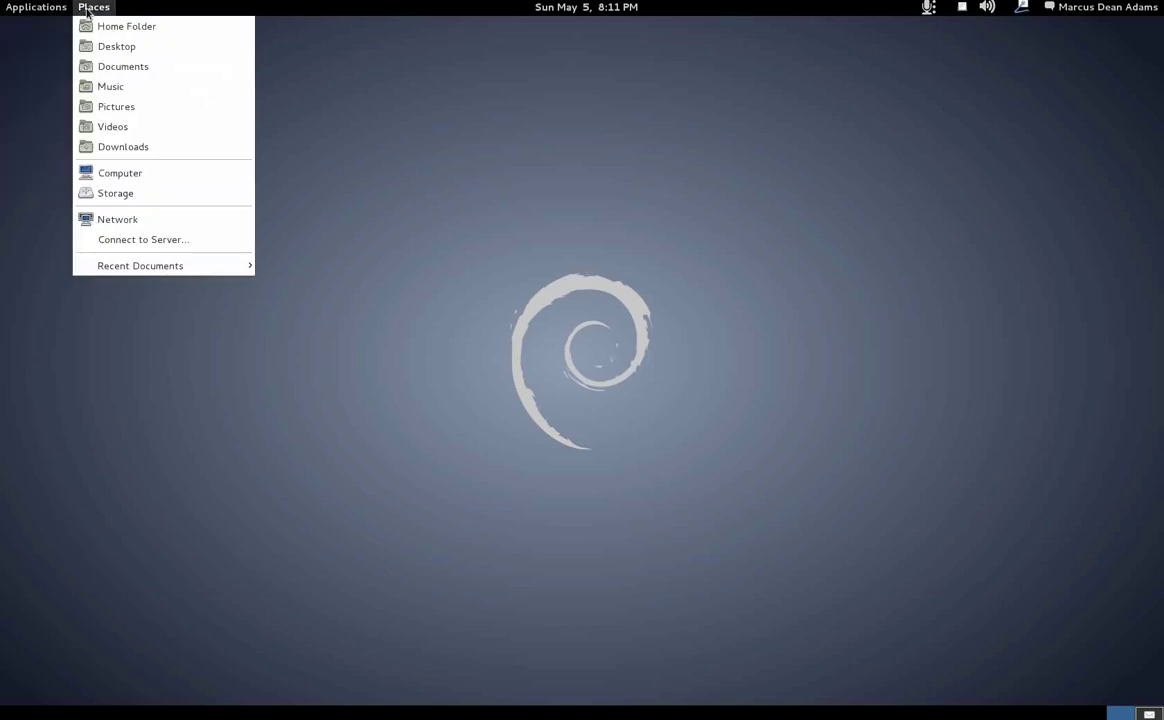
click(462, 135)
Go to Applications > System Tools > Administration.
click(44, 10)
mouse_move(94, 166)
mouse_move(238, 170)
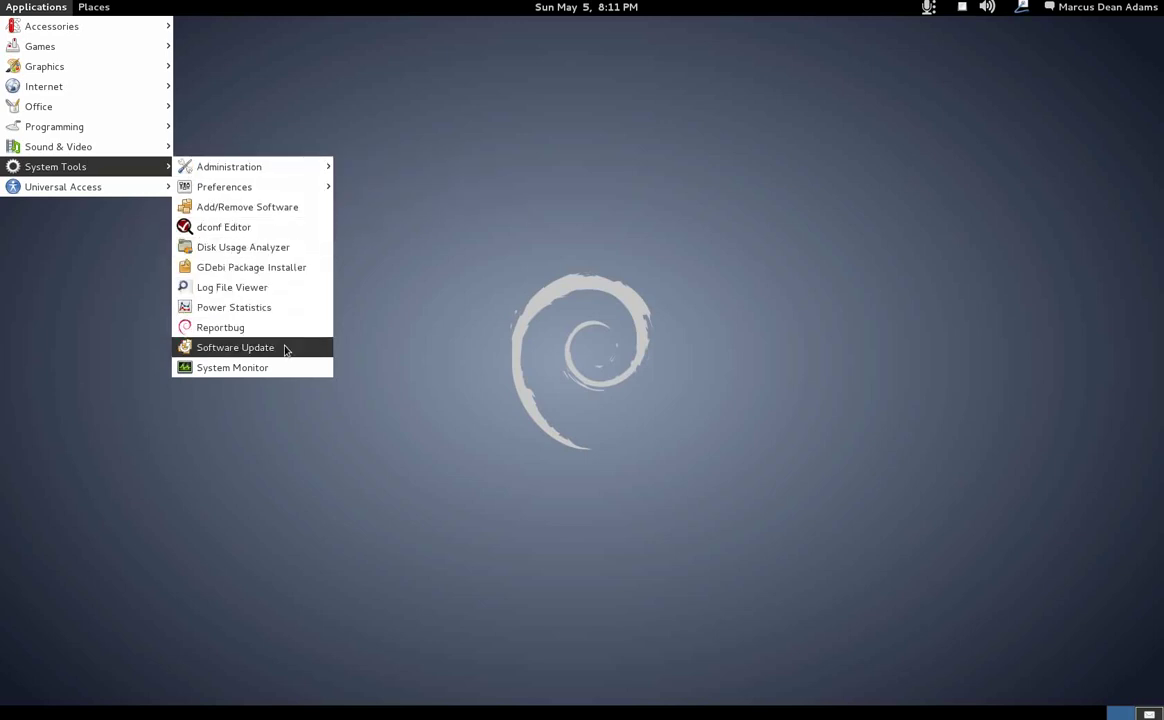
Launch Synaptic Package Manager with the root password, maximize its window, then close it.
mouse_move(319, 171)
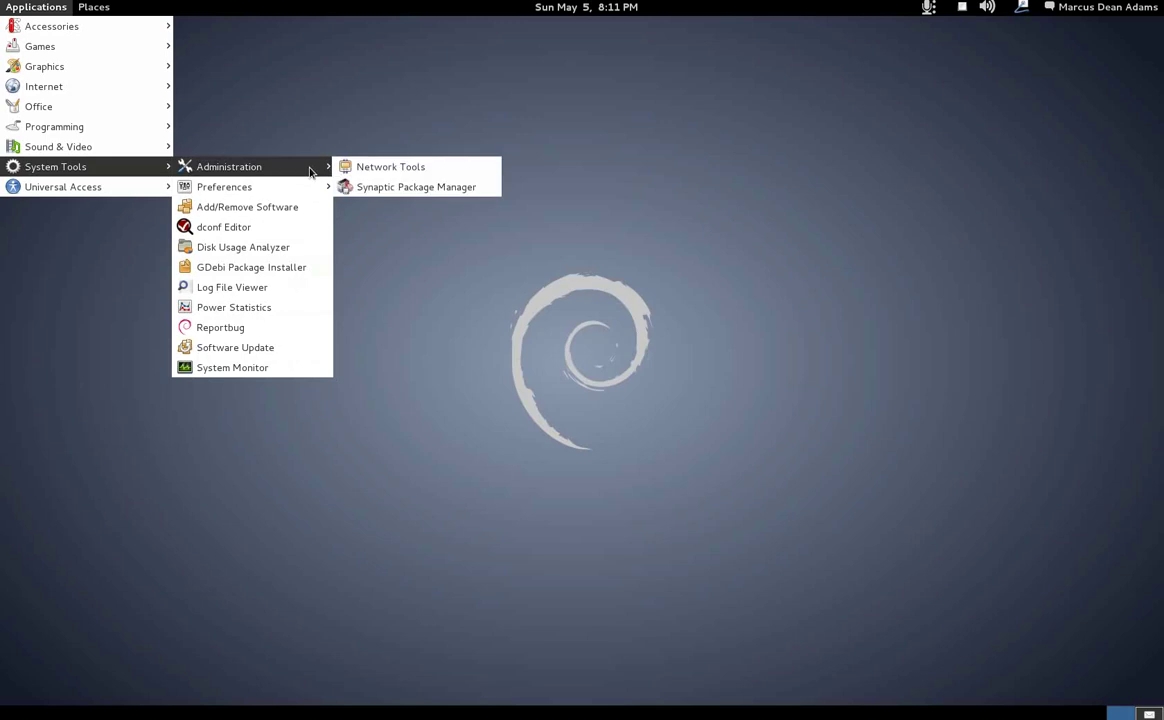
click(390, 189)
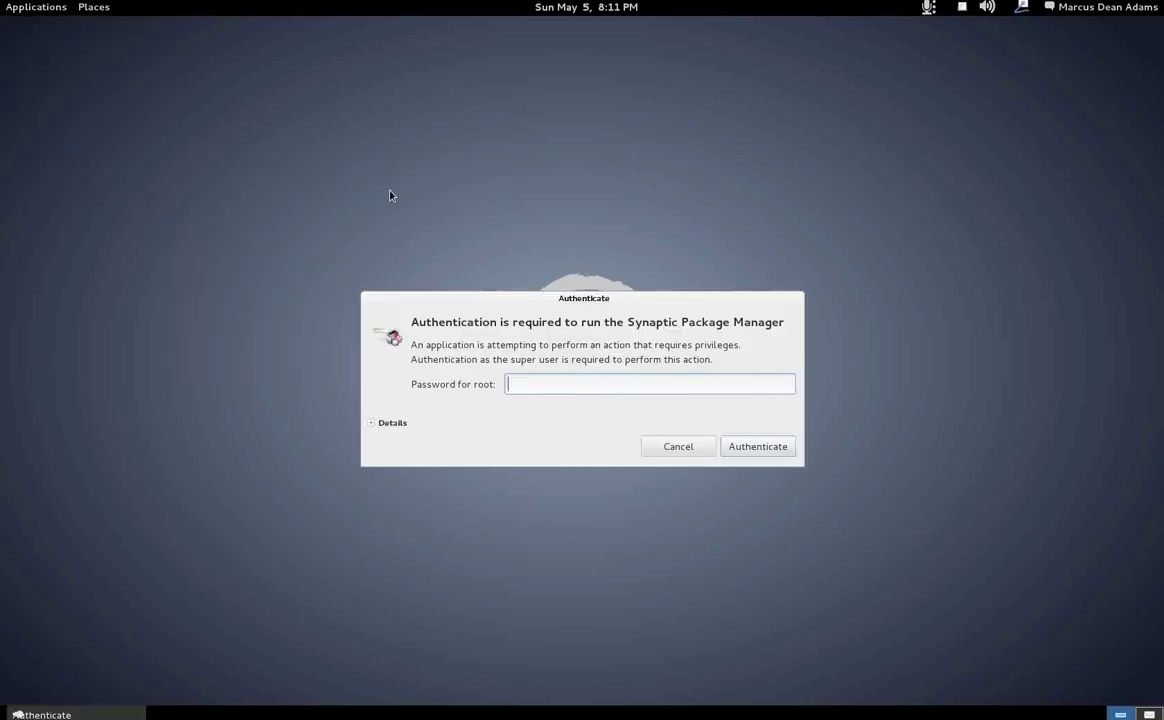
text(**********************)
key(Return)
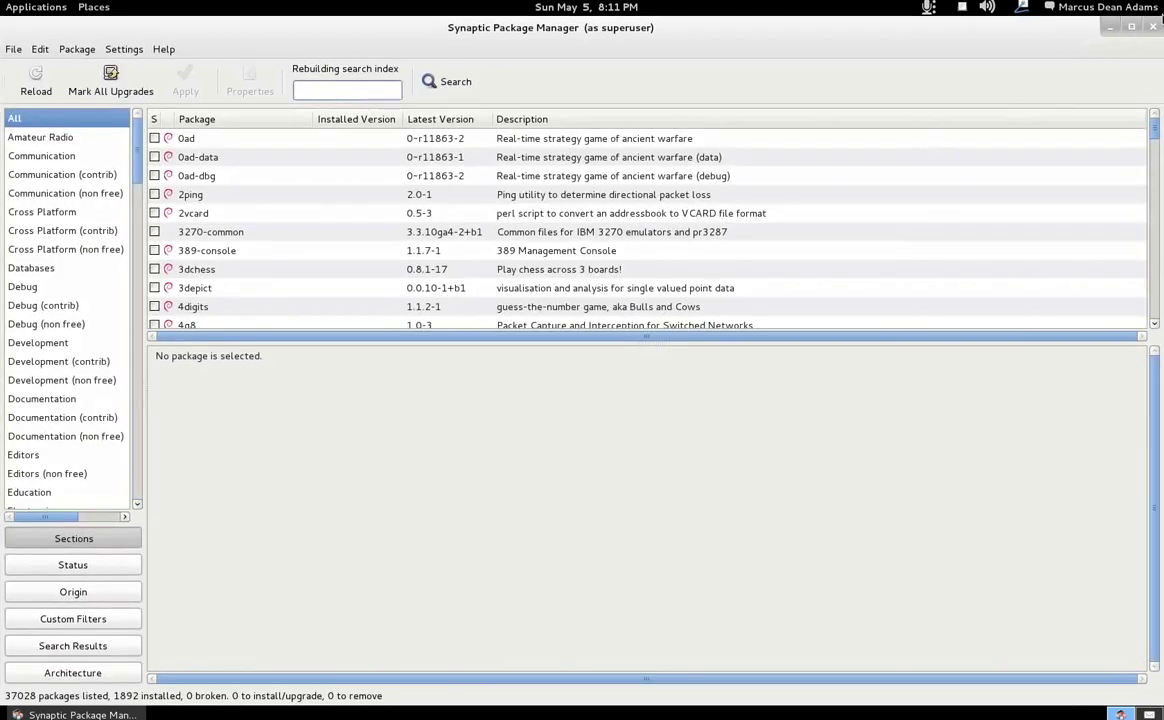
click(1132, 28)
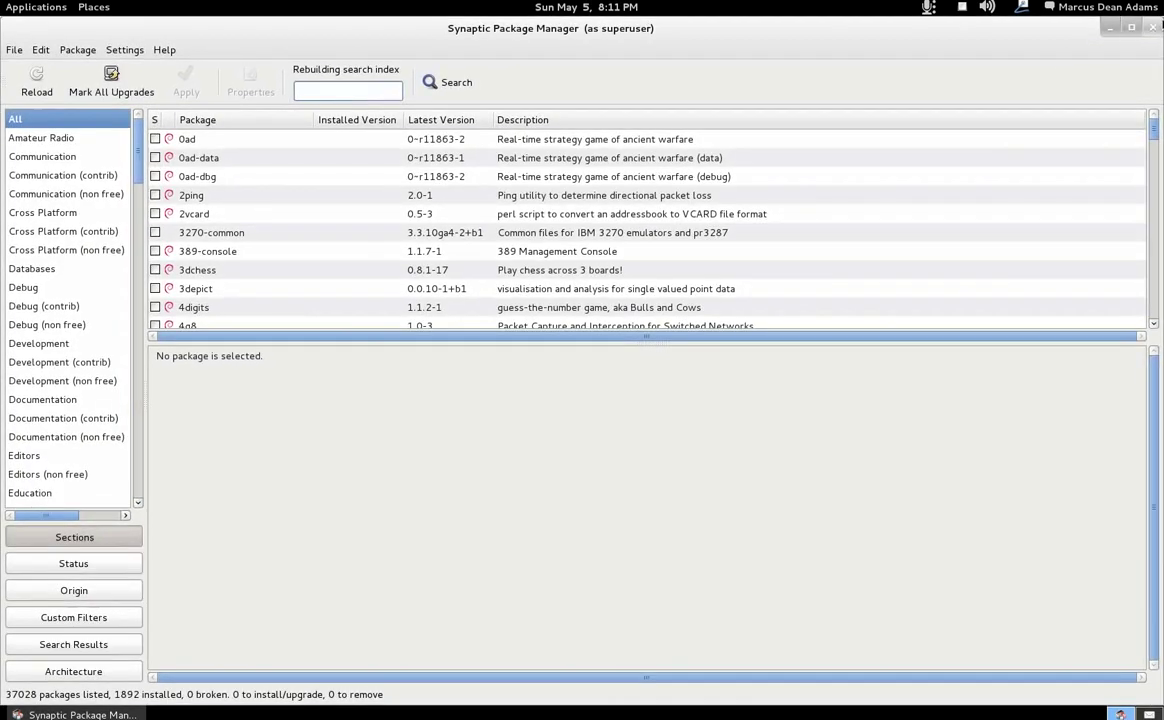
click(1155, 25)
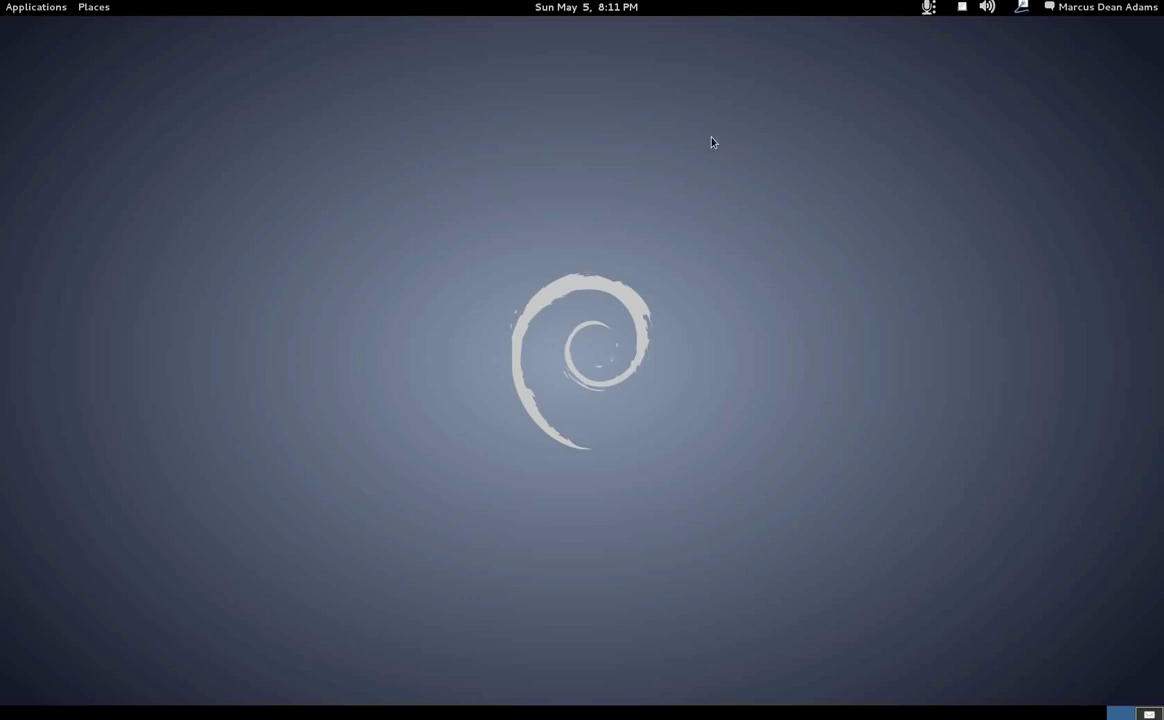
Cancel a second Synaptic launch at the password prompt, then show Applications > Internet.
click(46, 9)
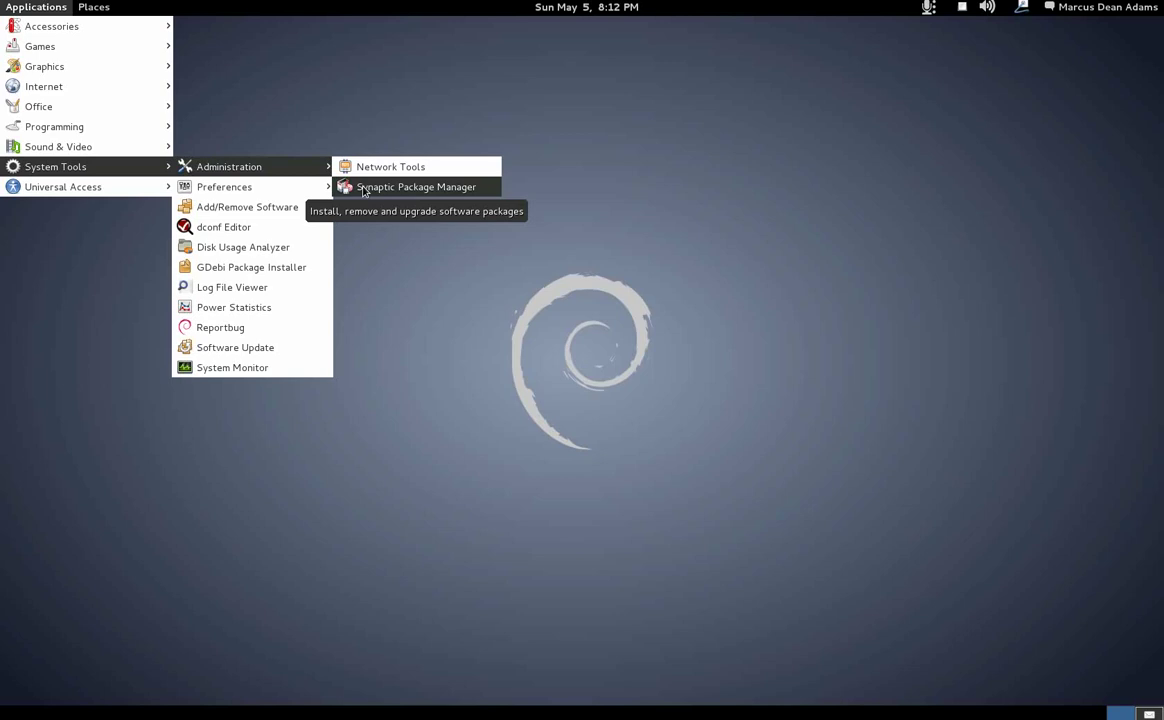
click(363, 191)
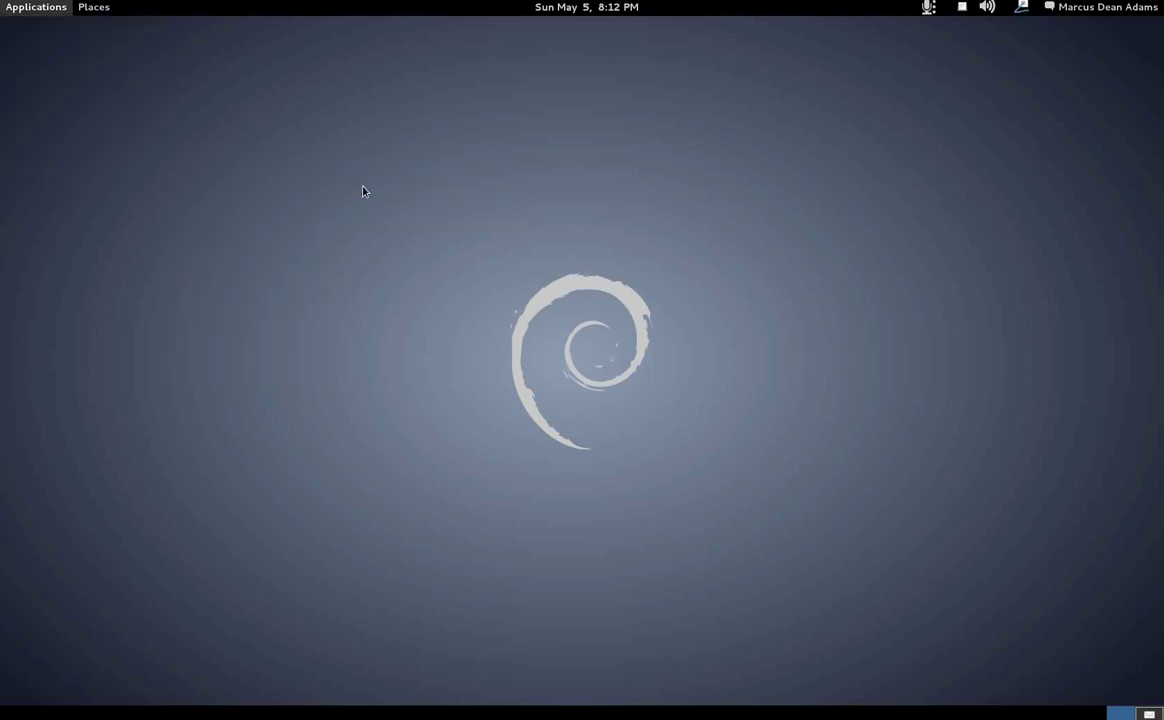
click(657, 447)
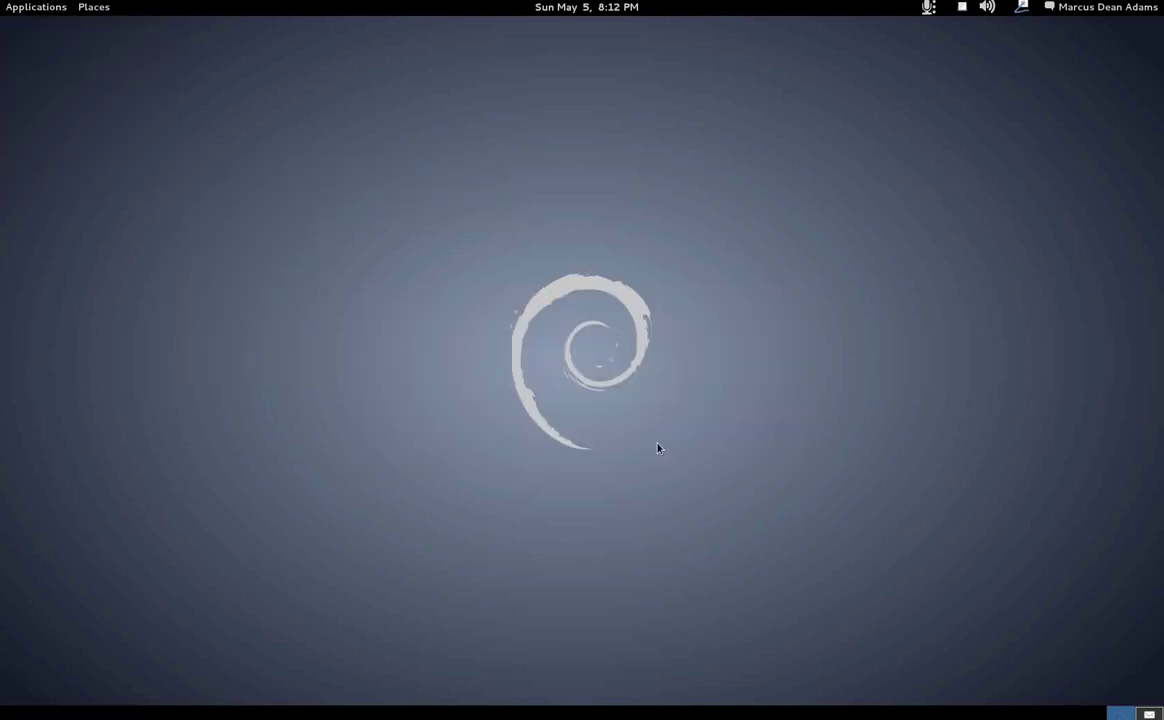
click(61, 15)
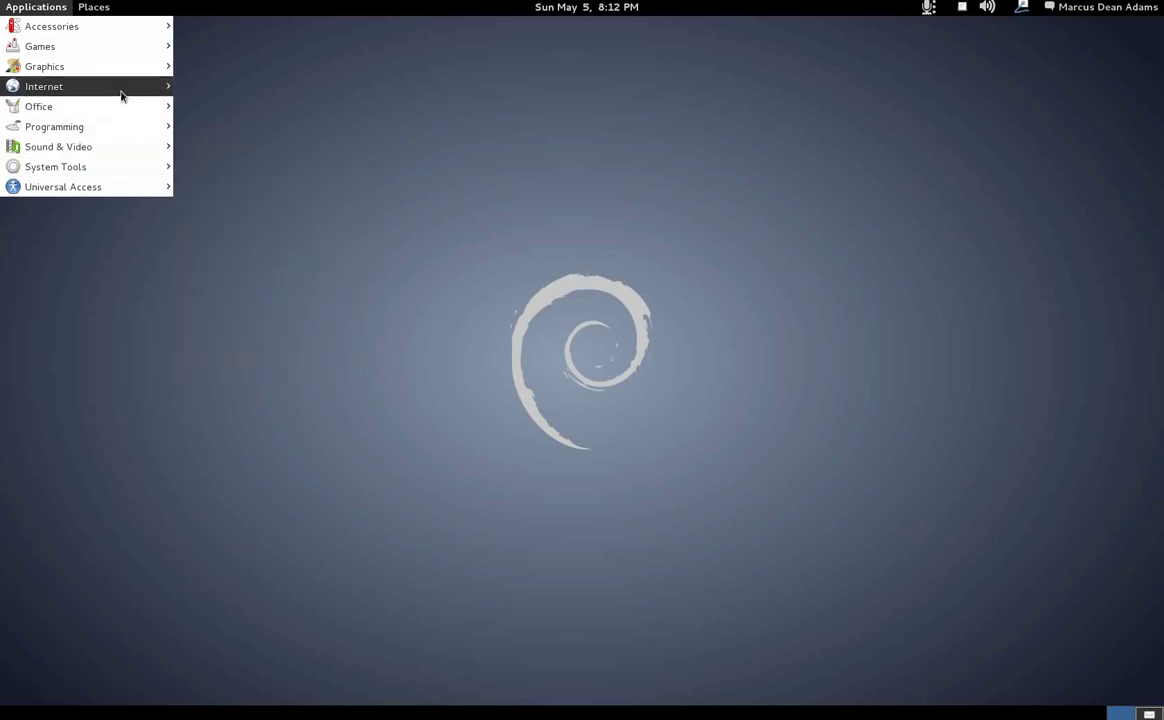
mouse_move(119, 69)
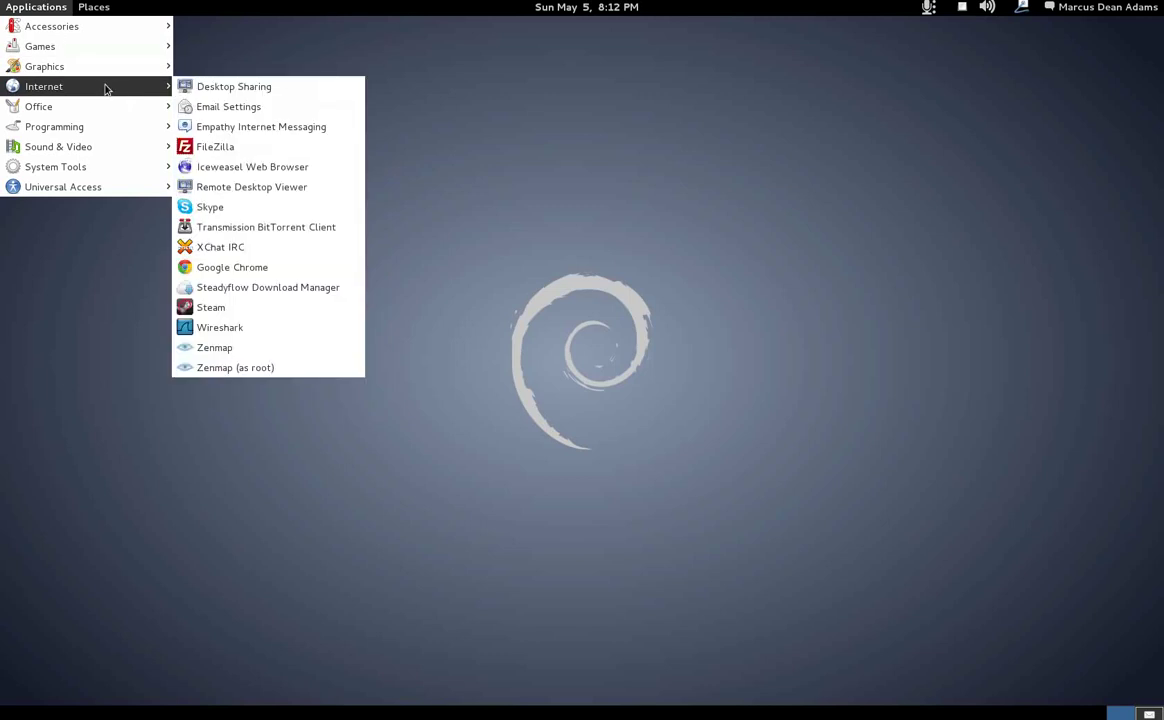
Close the application menus, then open and dismiss the clock's options menu.
click(580, 138)
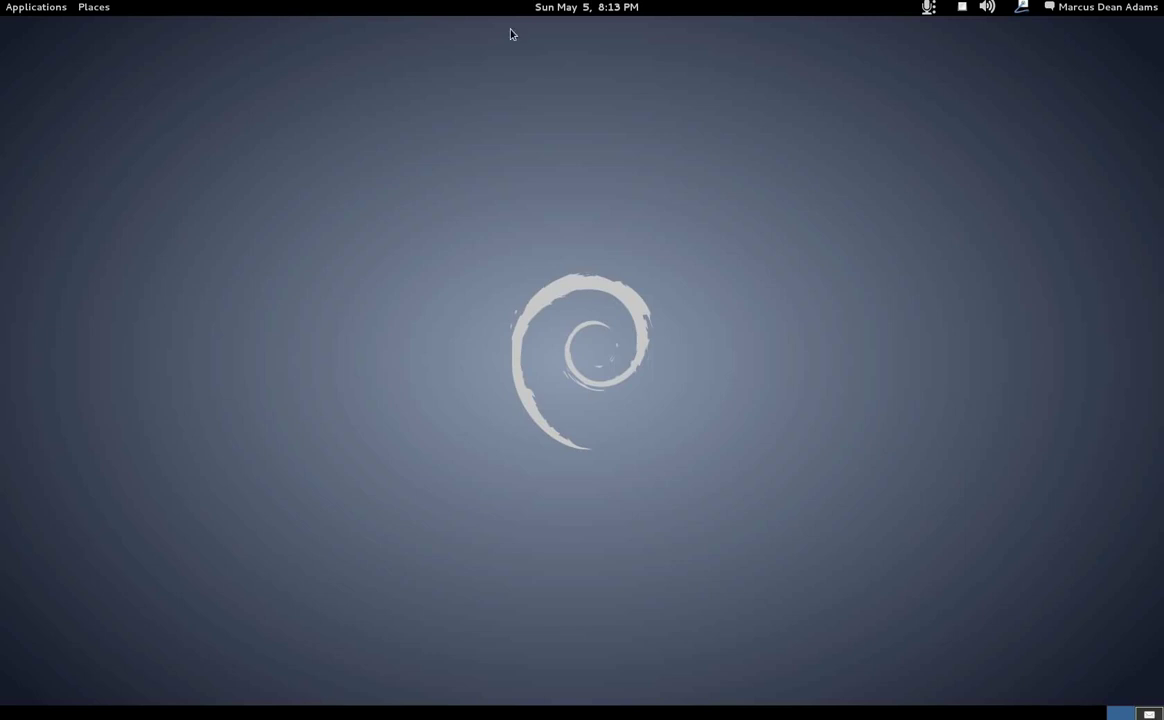
click(540, 7)
click(546, 95)
Open System Settings from the account menu, view Background settings, then close that window.
click(1097, 8)
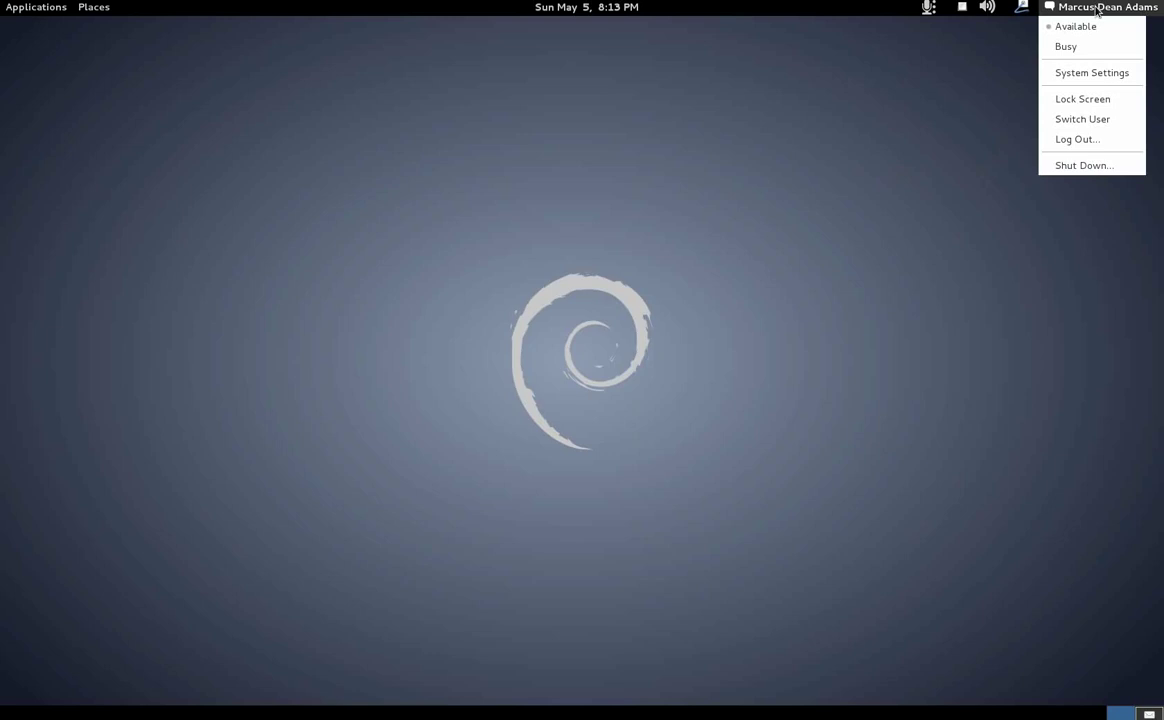
click(1090, 72)
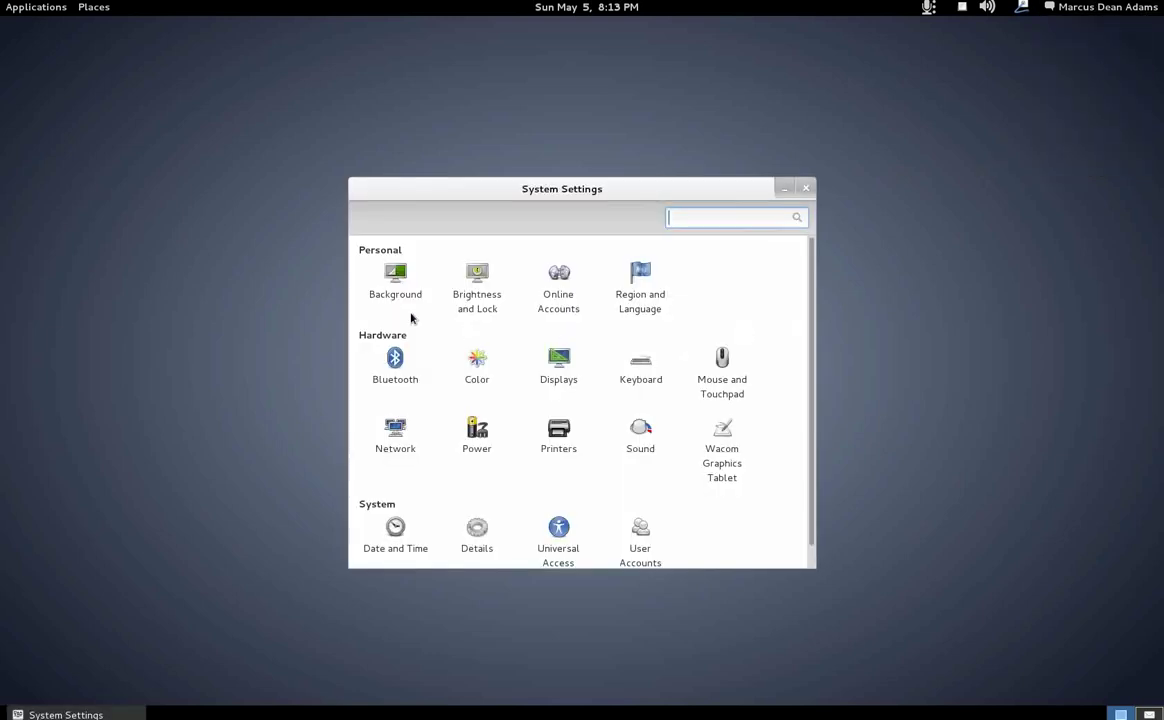
click(388, 280)
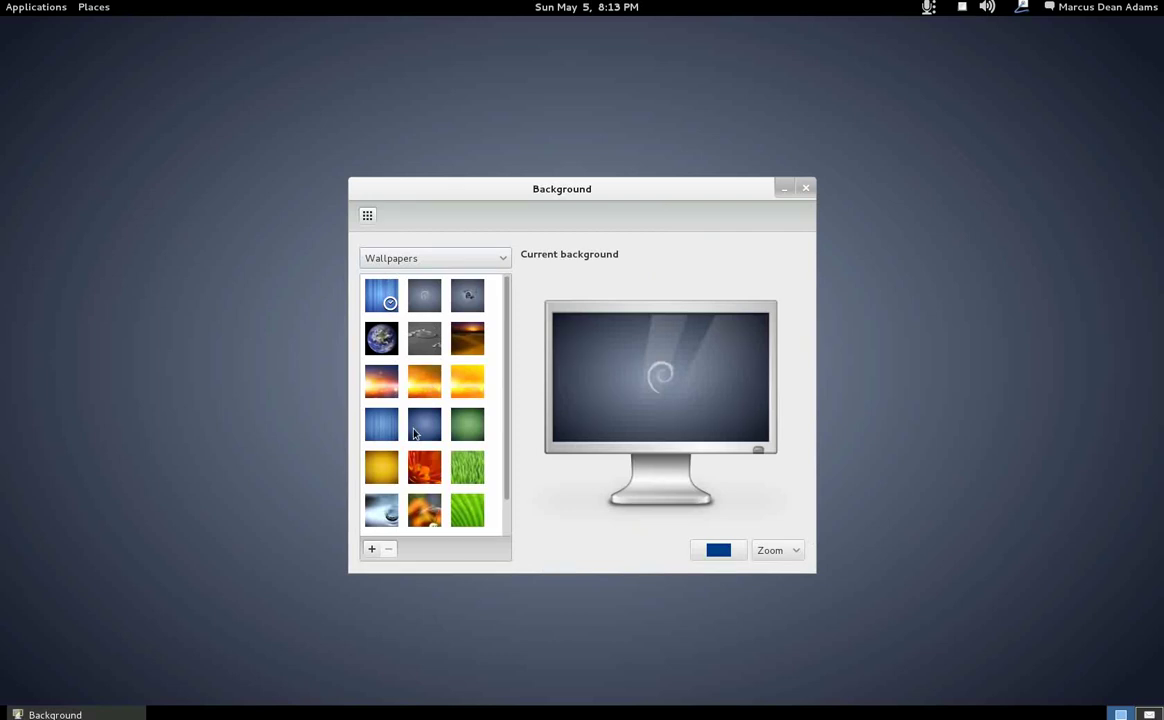
mouse_move(507, 330)
mouse_down()
mouse_move(507, 370)
mouse_move(501, 330)
mouse_up()
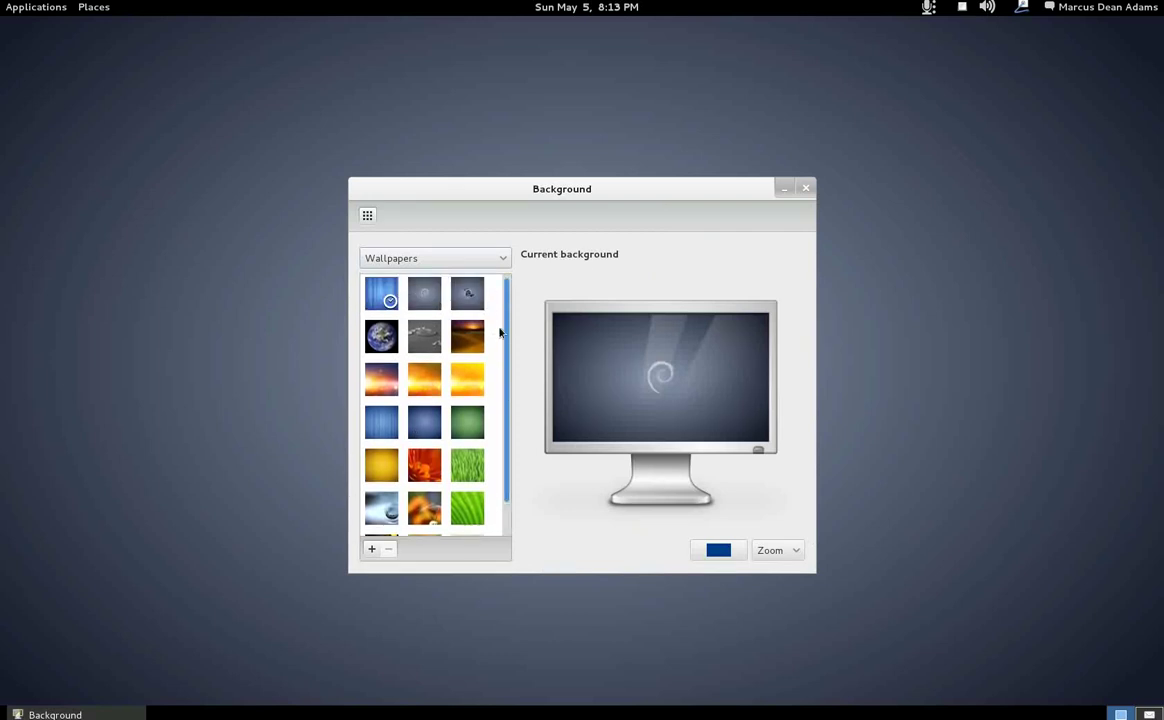
click(808, 190)
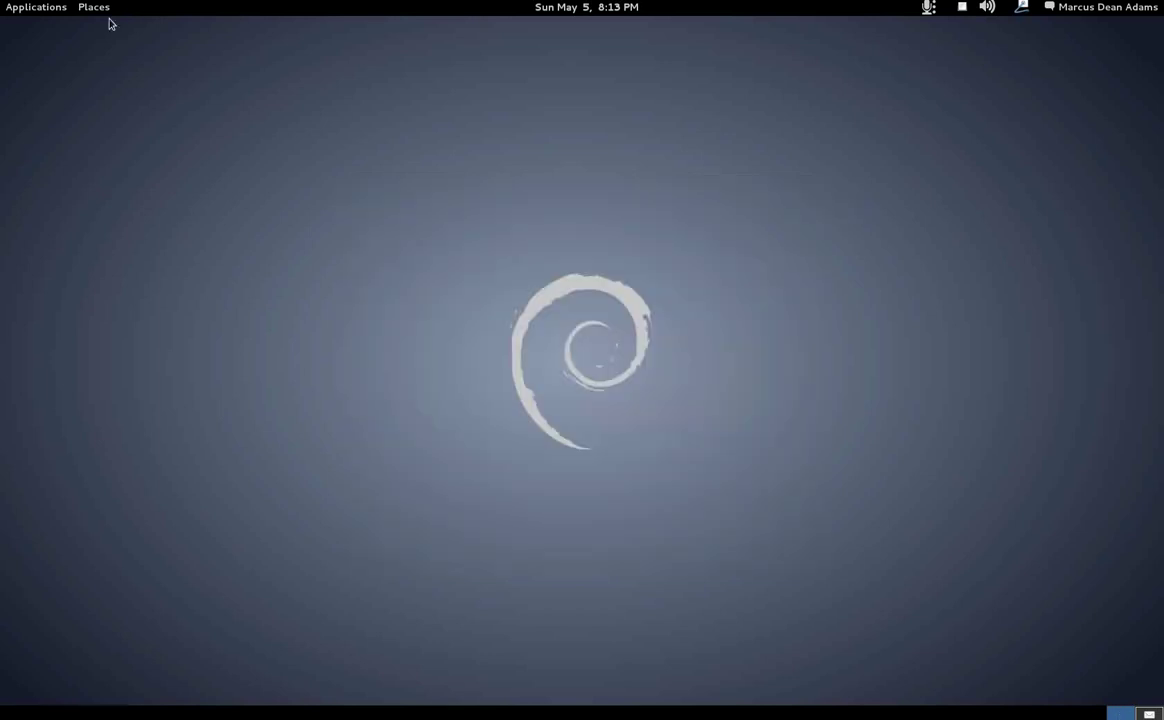
click(89, 10)
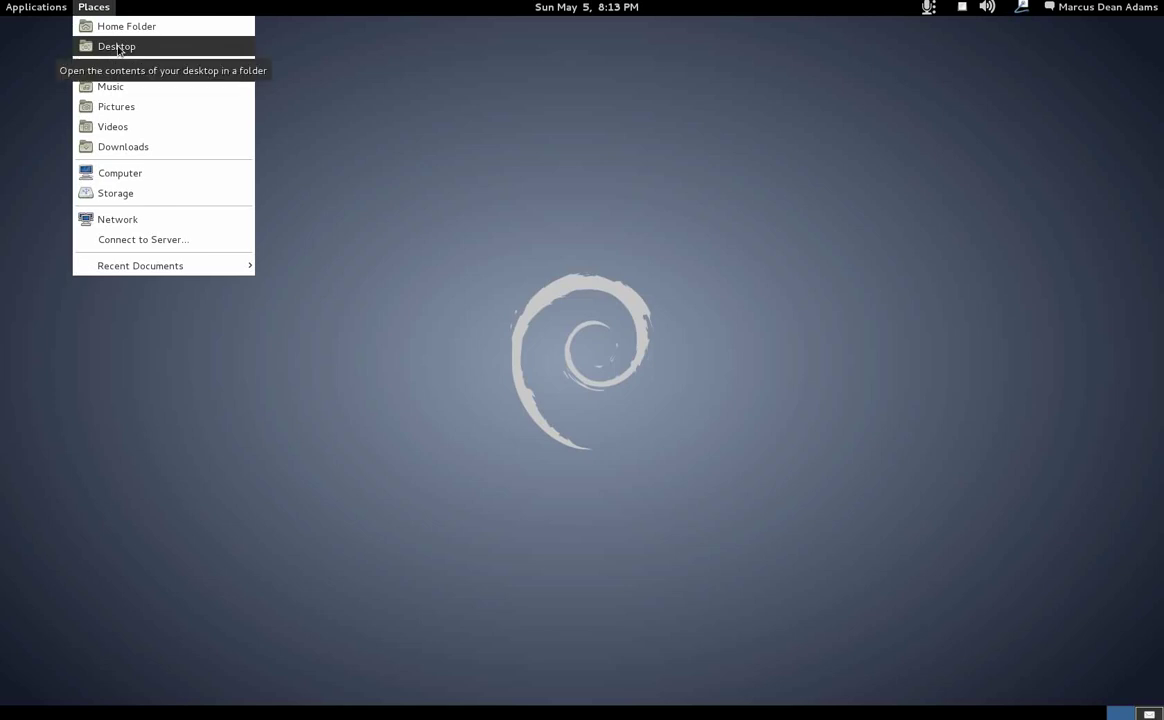
click(118, 47)
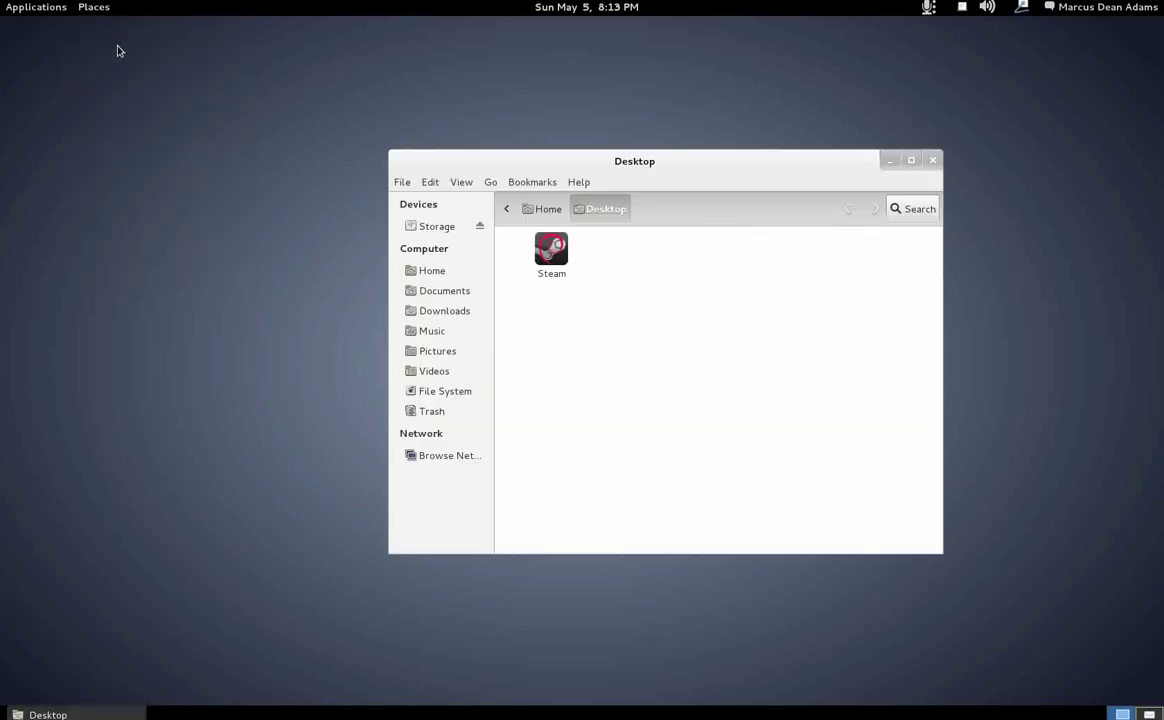
drag(579, 156, 762, 242)
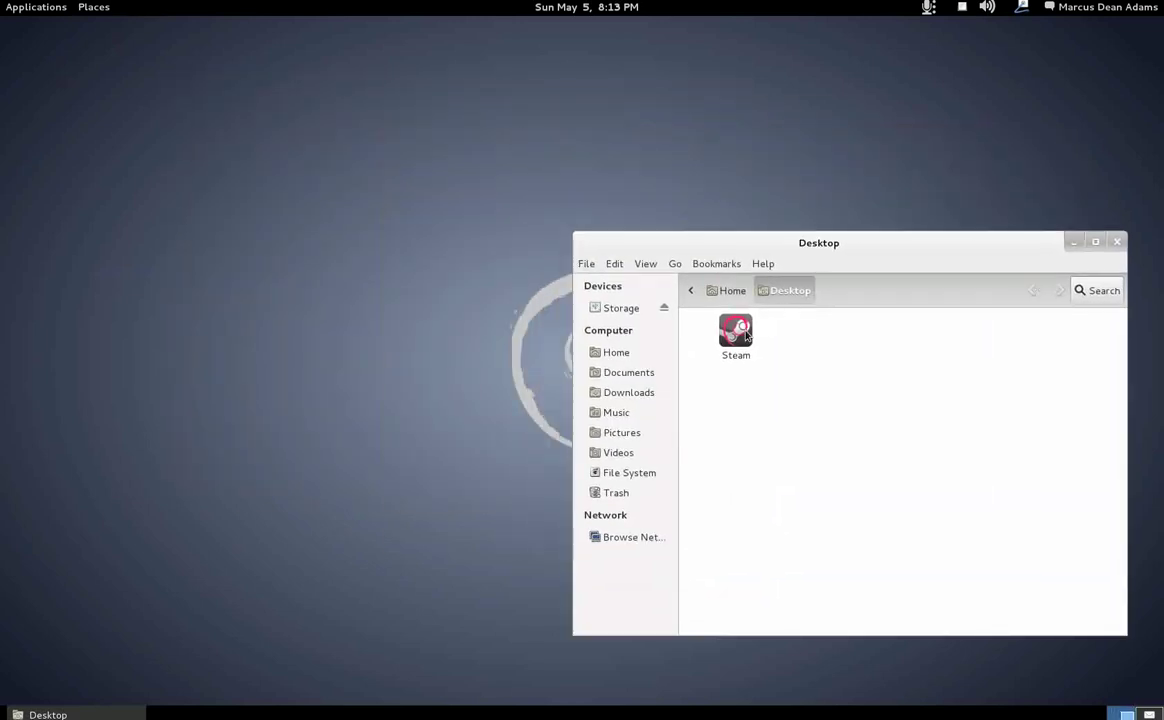
click(736, 335)
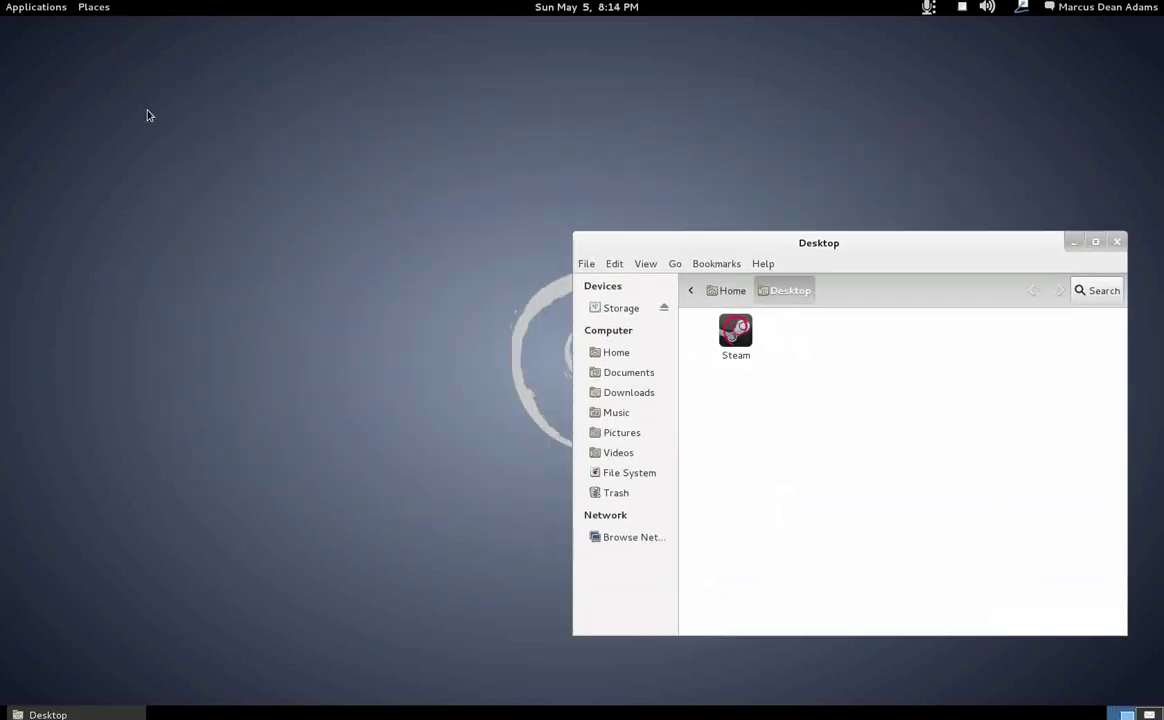
drag(808, 247, 585, 127)
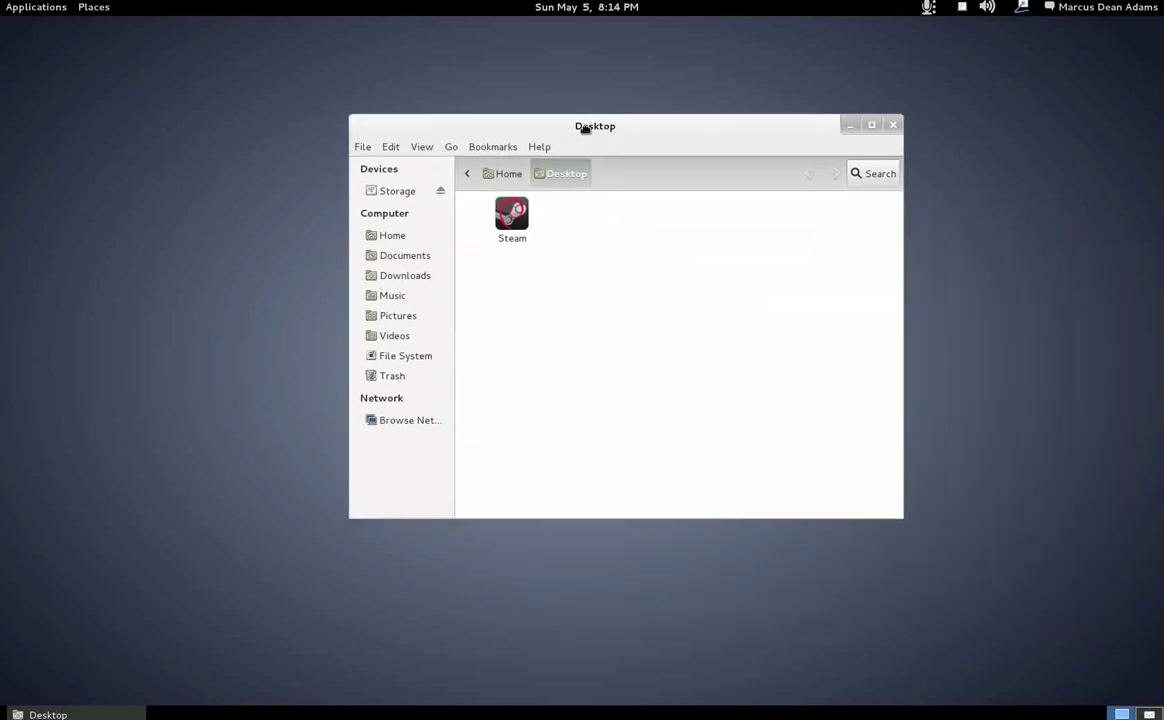
click(890, 132)
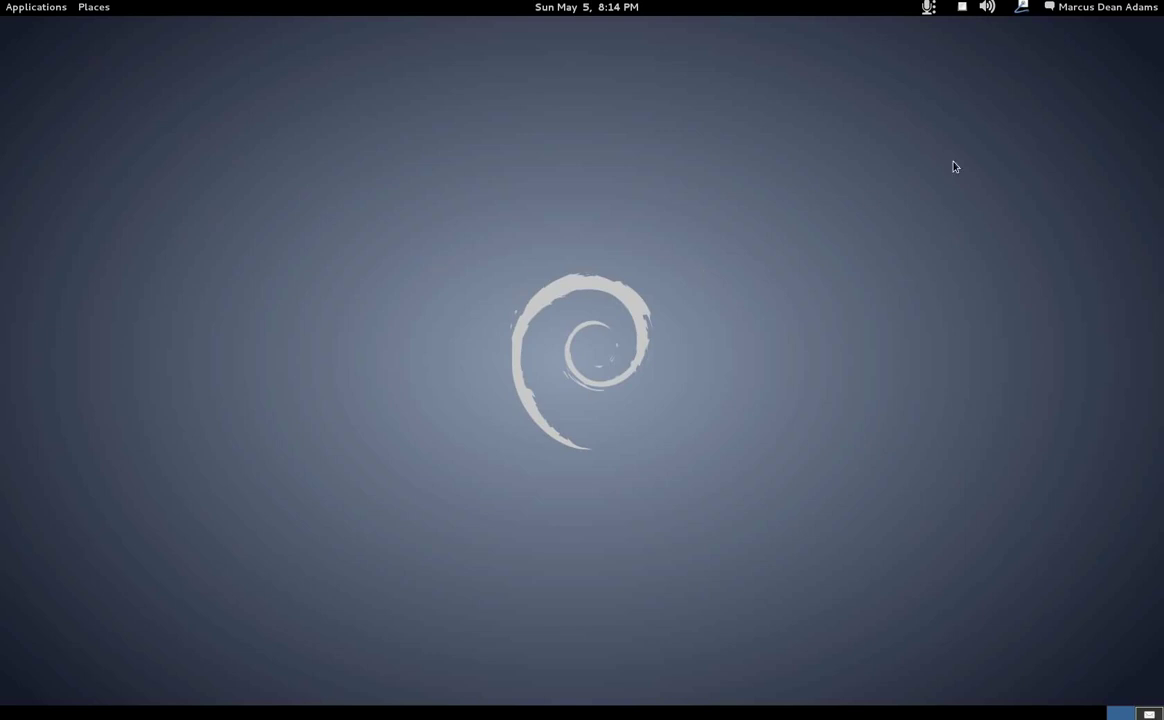
click(93, 8)
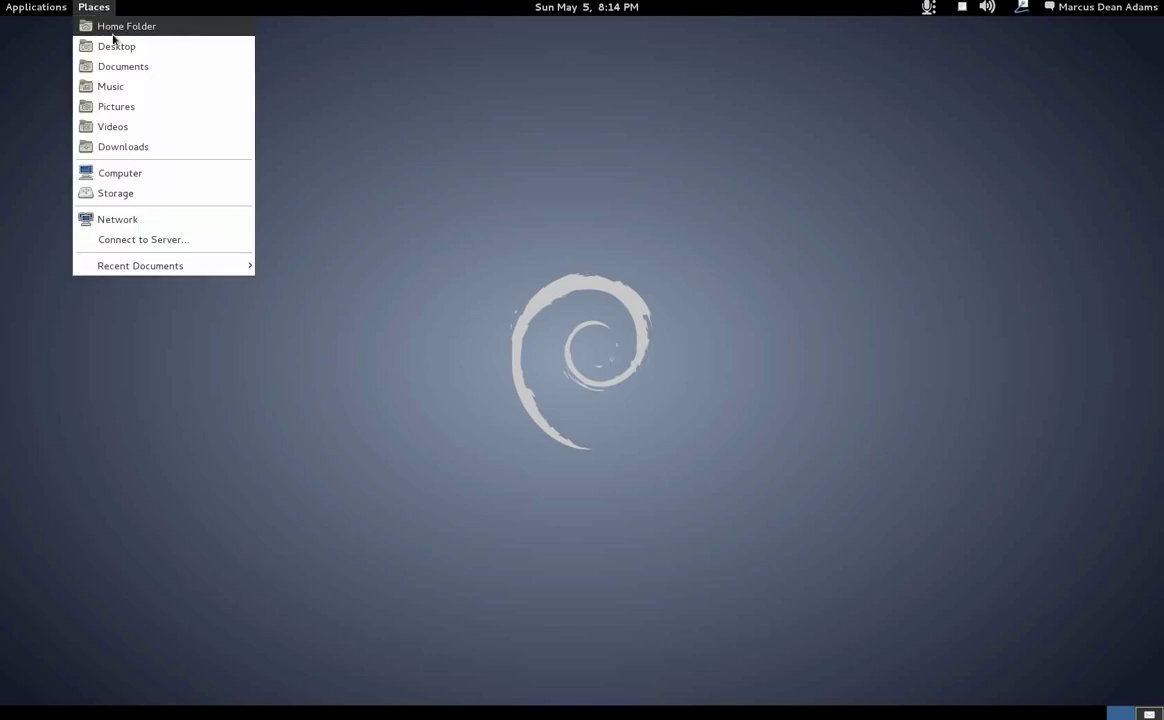
click(154, 170)
click(390, 147)
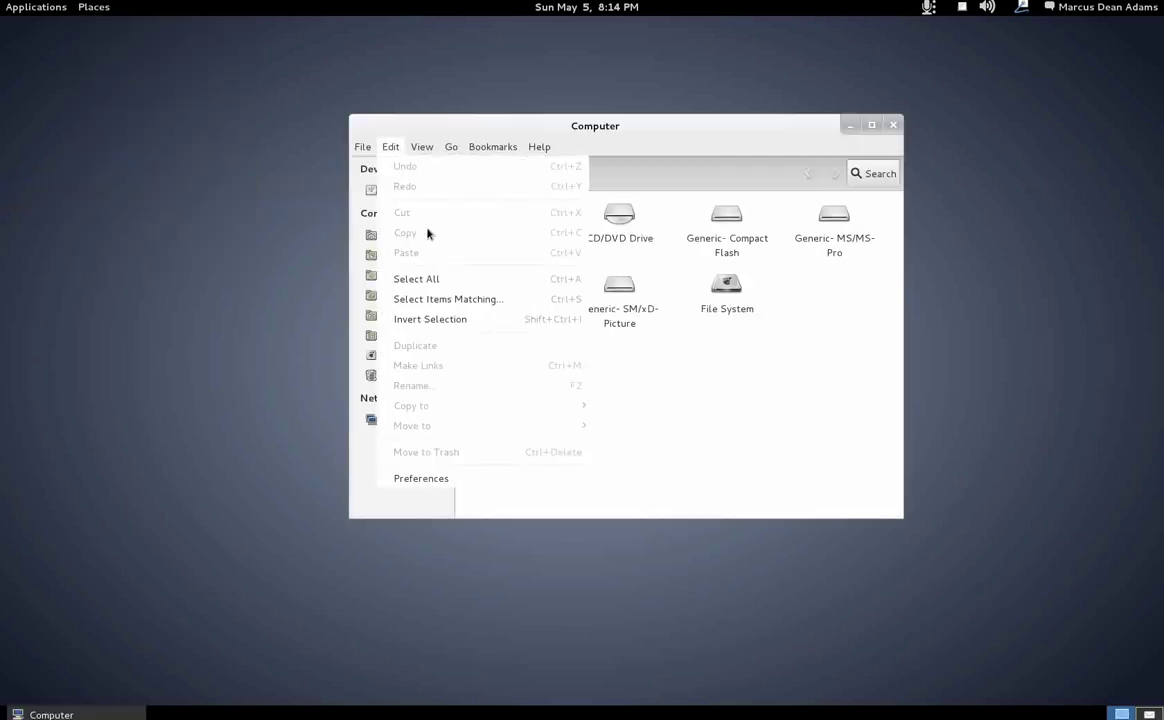
click(475, 478)
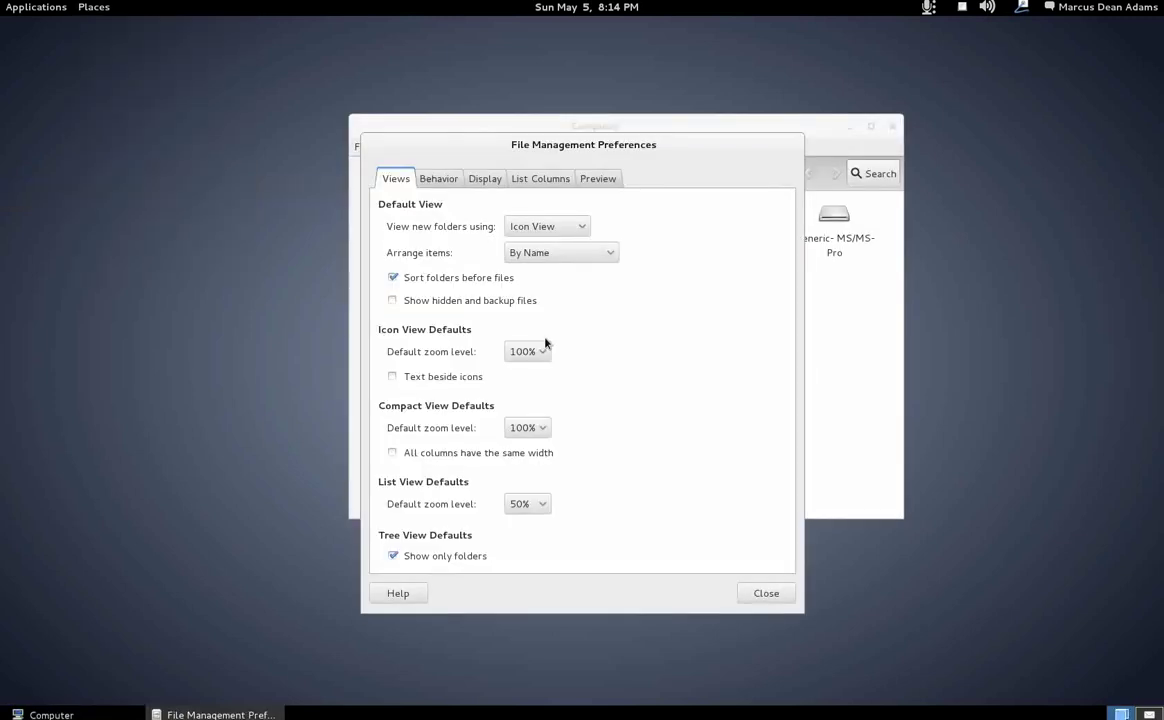
click(452, 180)
click(484, 179)
click(521, 180)
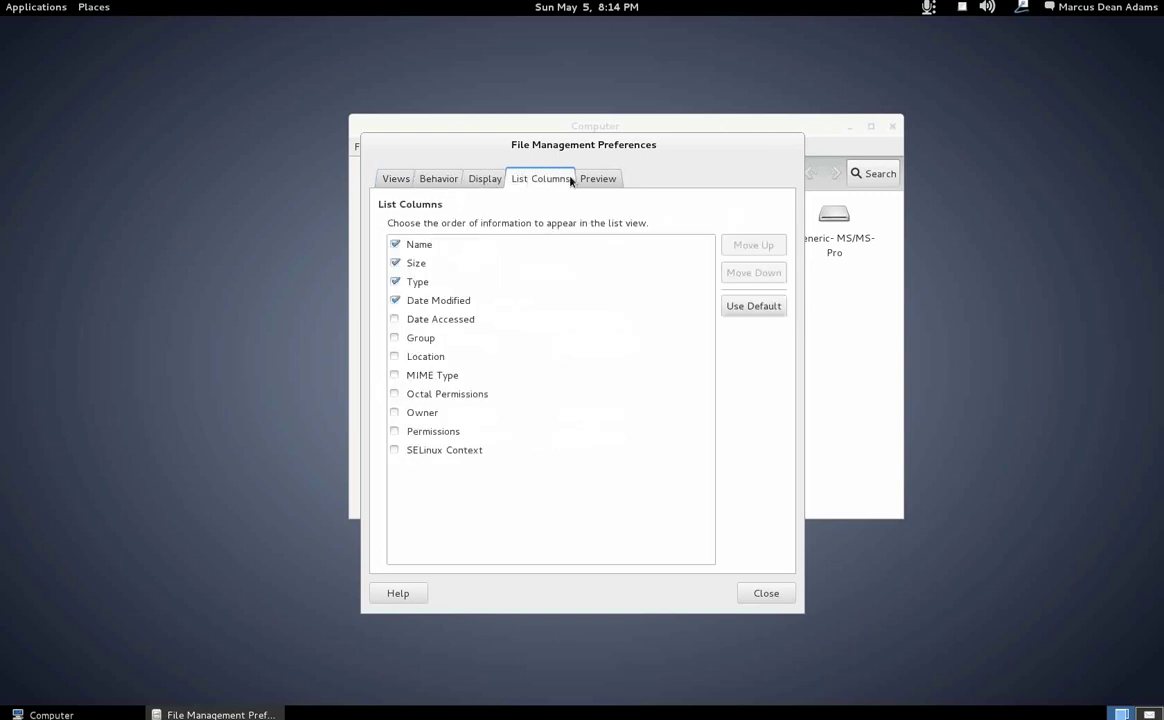
click(598, 179)
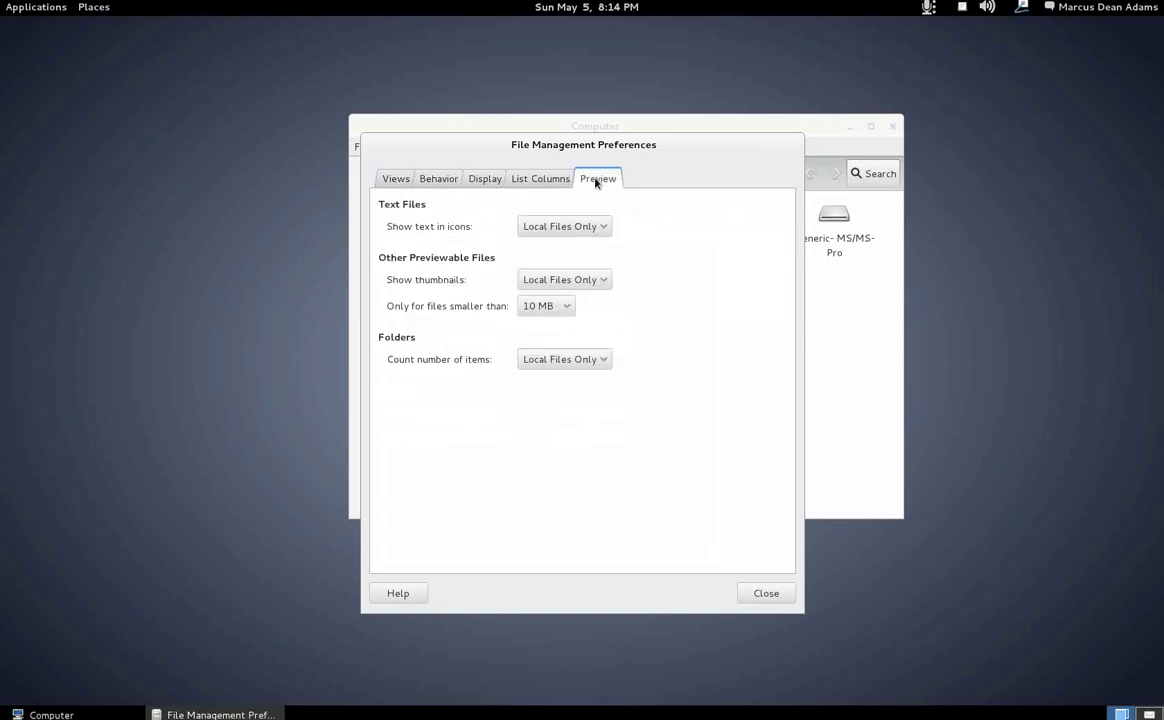
click(770, 598)
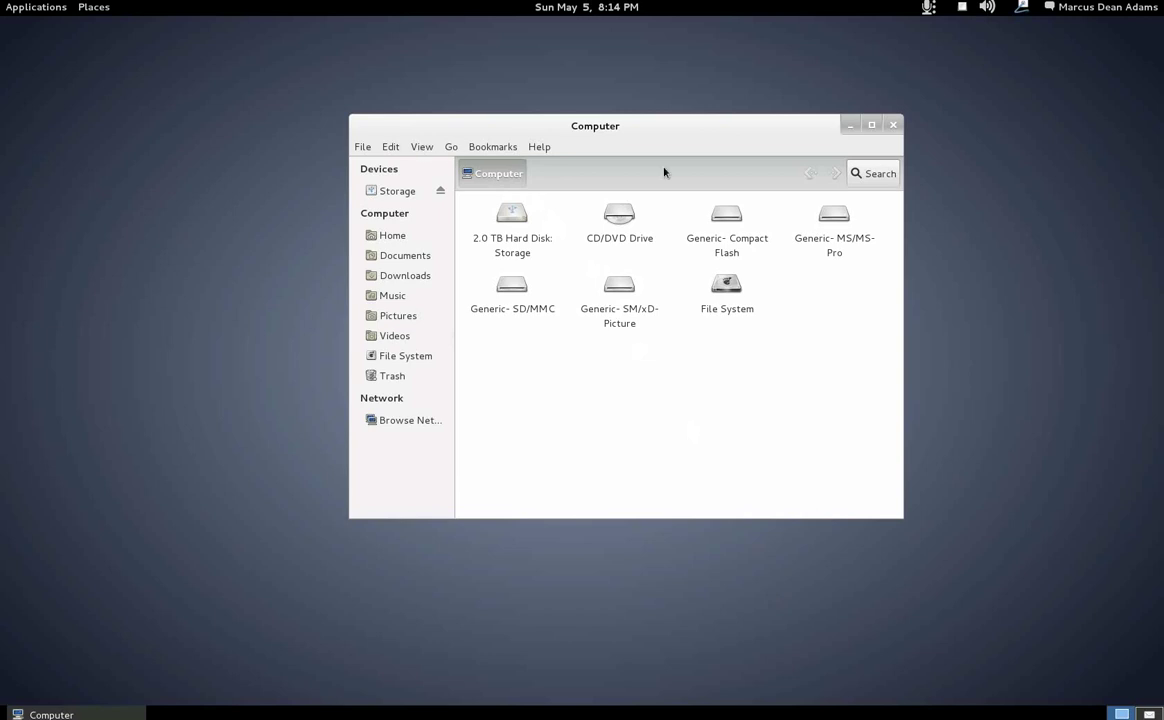
click(892, 125)
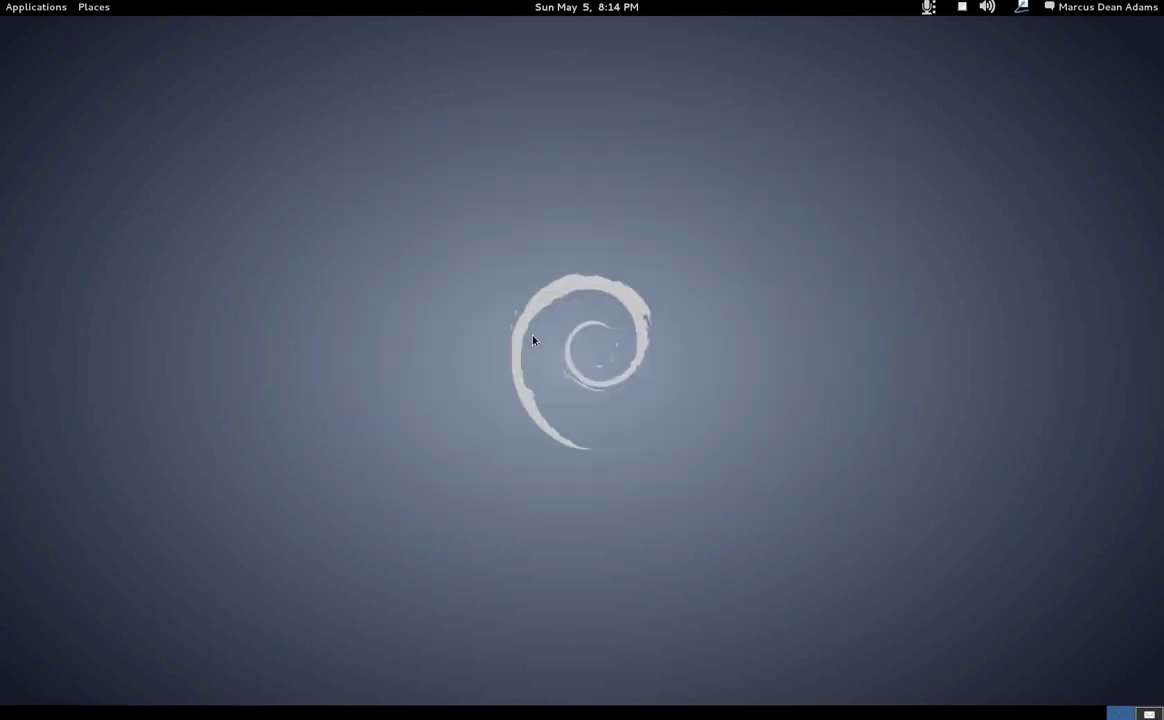
click(89, 8)
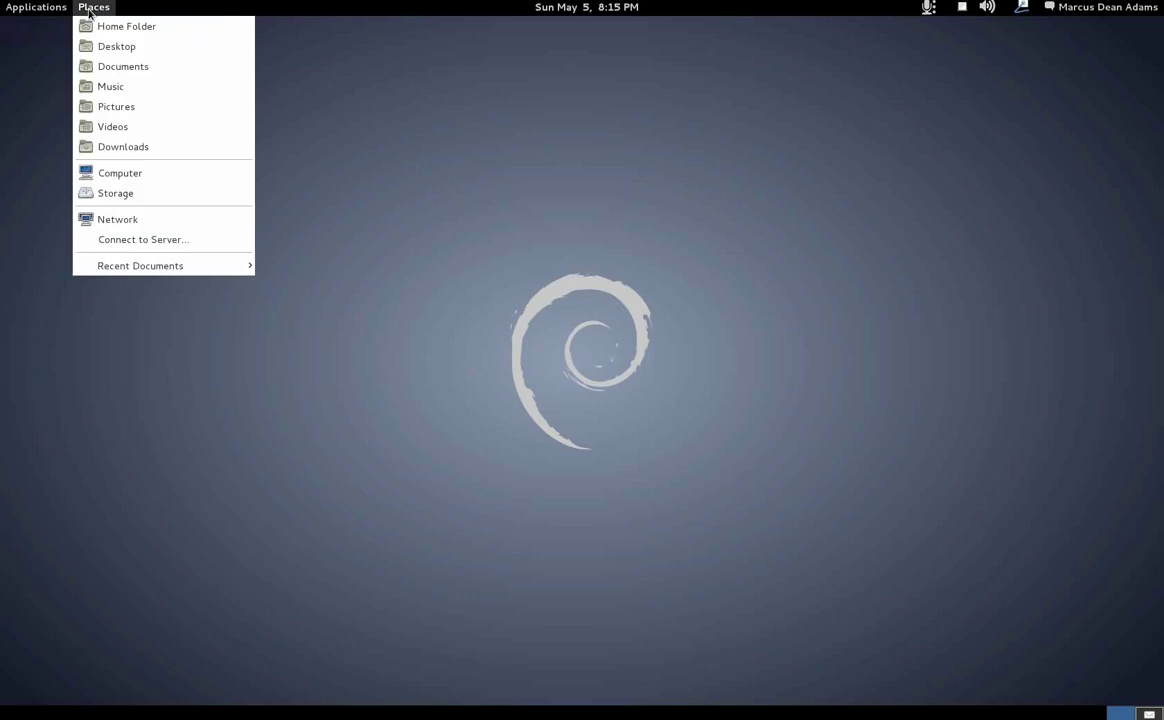
click(510, 22)
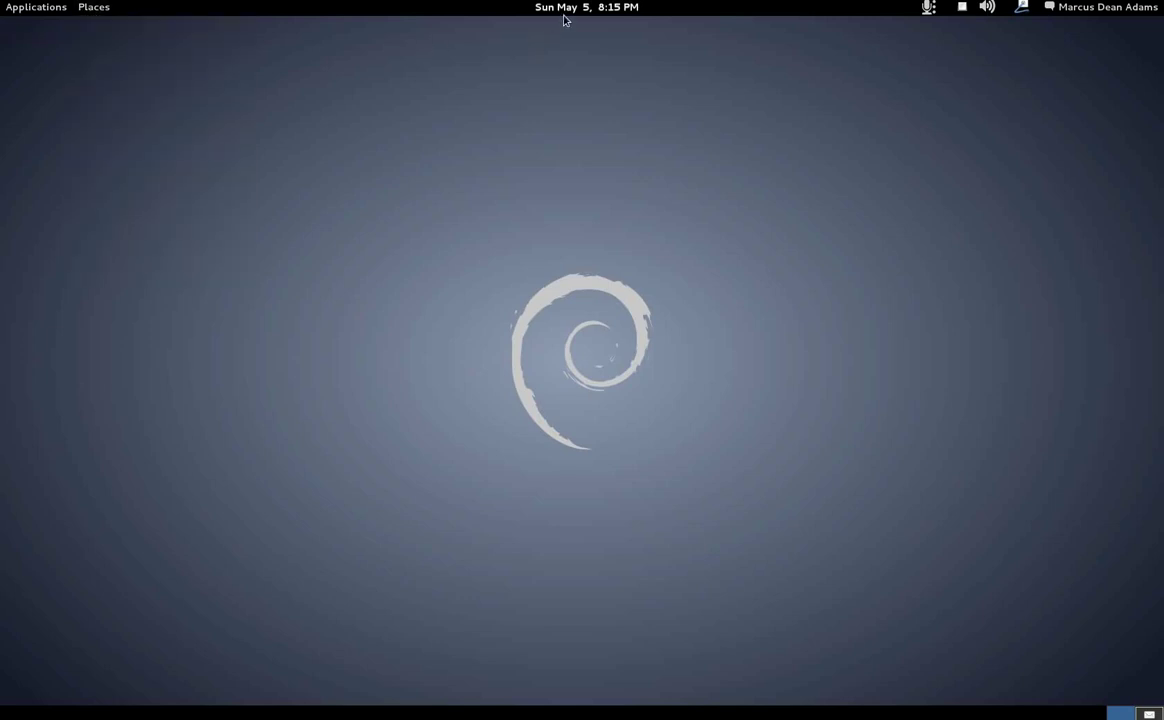
click(568, 10)
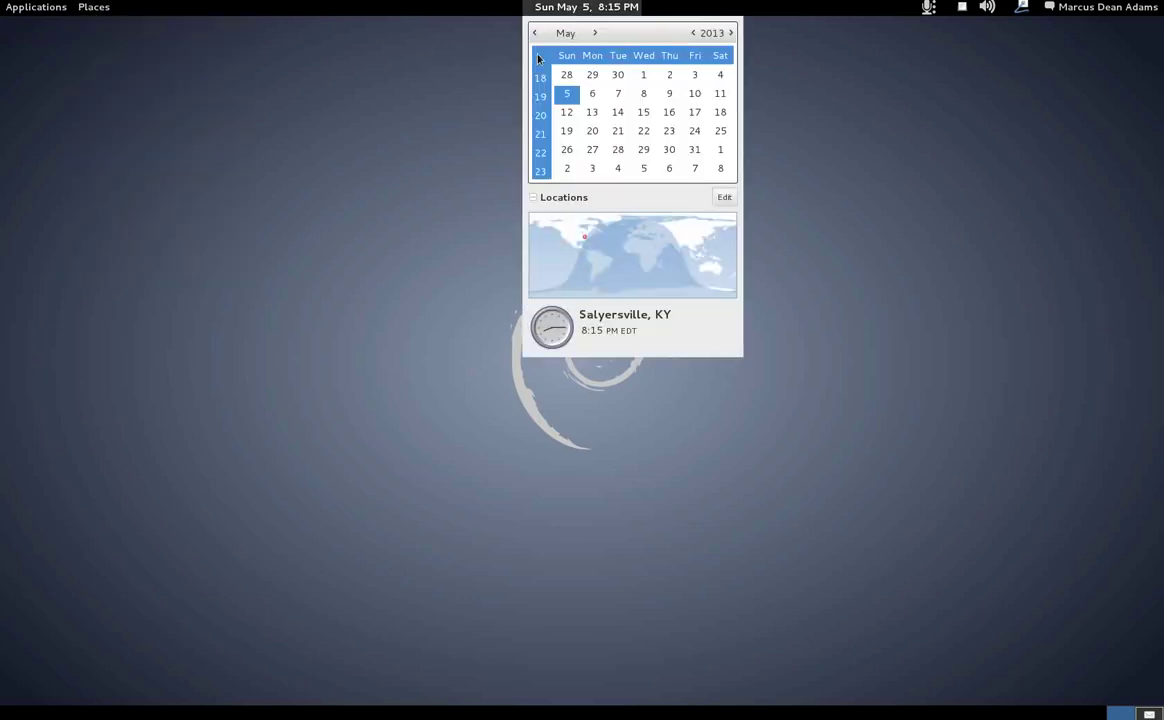
click(580, 12)
right_click(574, 10)
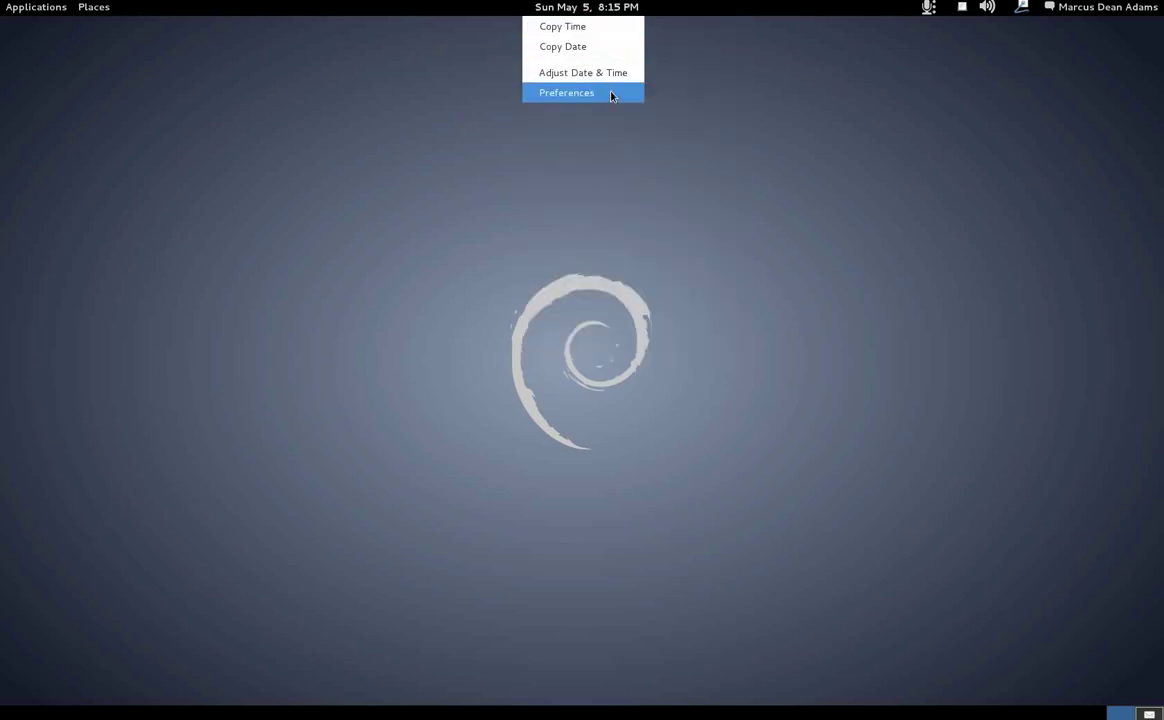
click(613, 95)
click(670, 491)
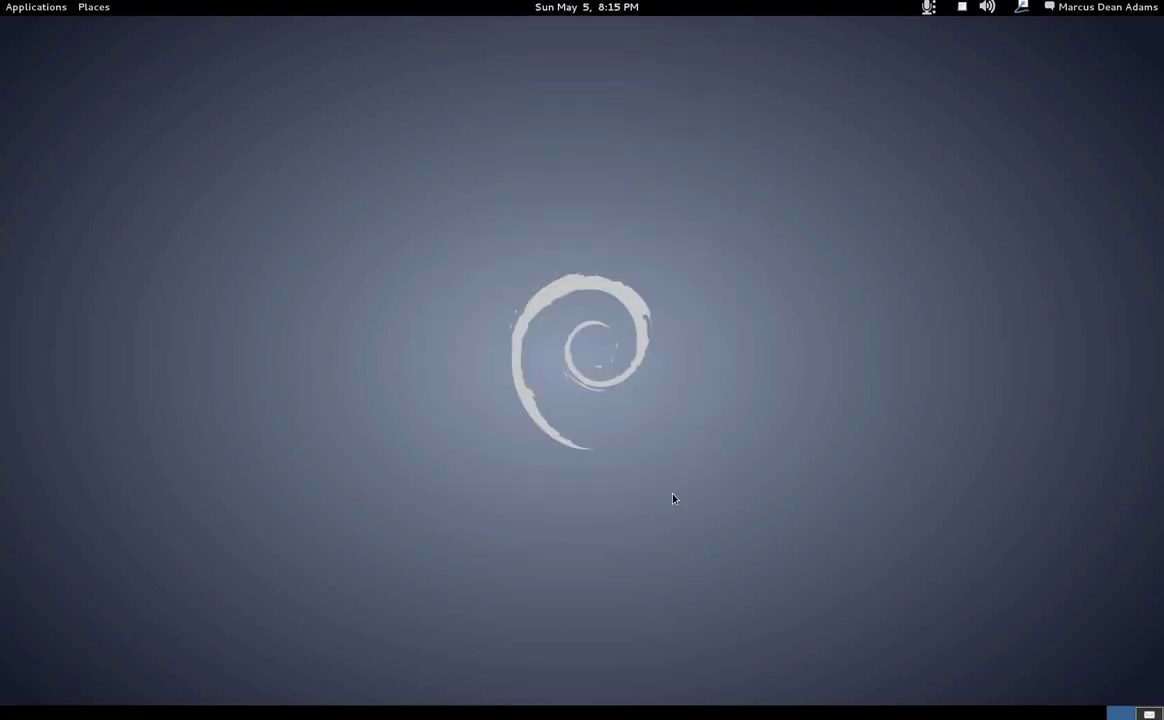
click(36, 8)
mouse_move(85, 114)
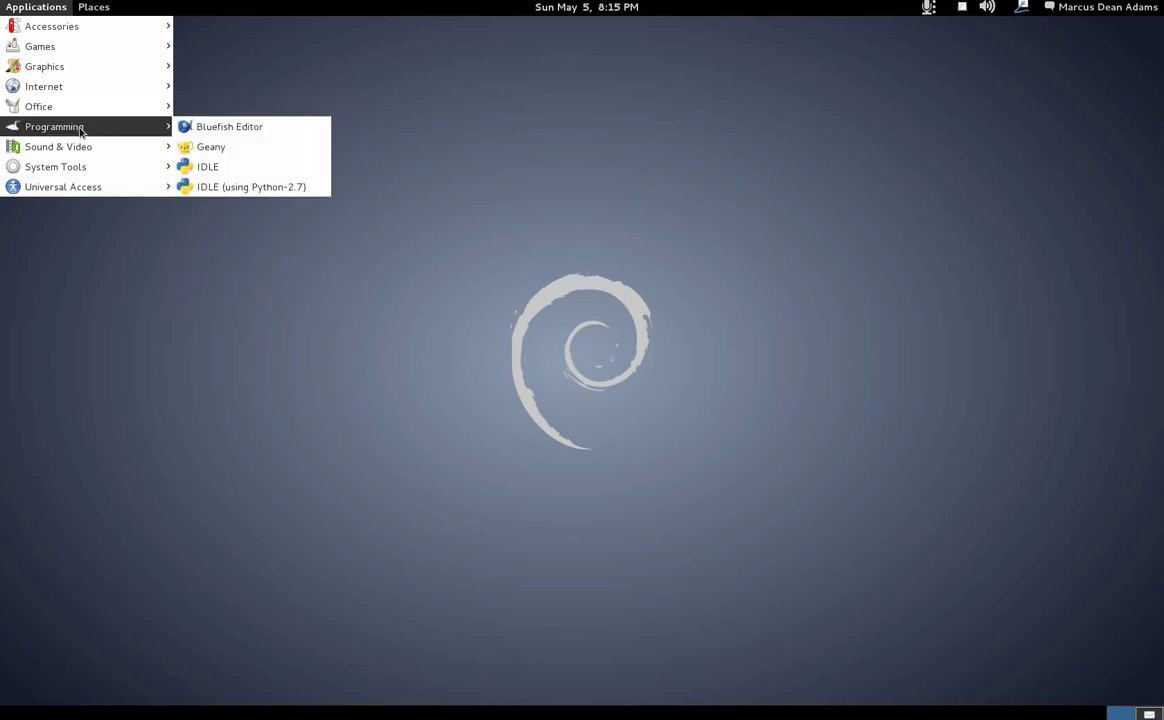
click(293, 95)
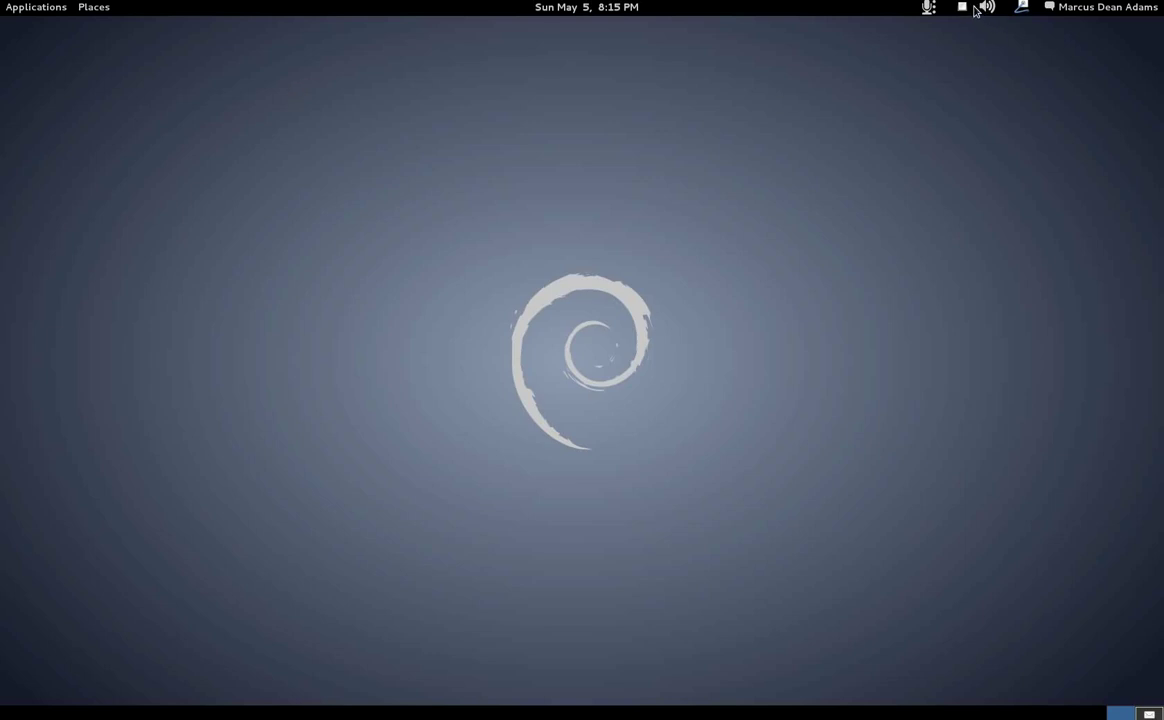
Launch Synaptic Package Manager from Administration and authenticate with the root password.
mouse_move(986, 12)
click(94, 8)
mouse_move(27, 17)
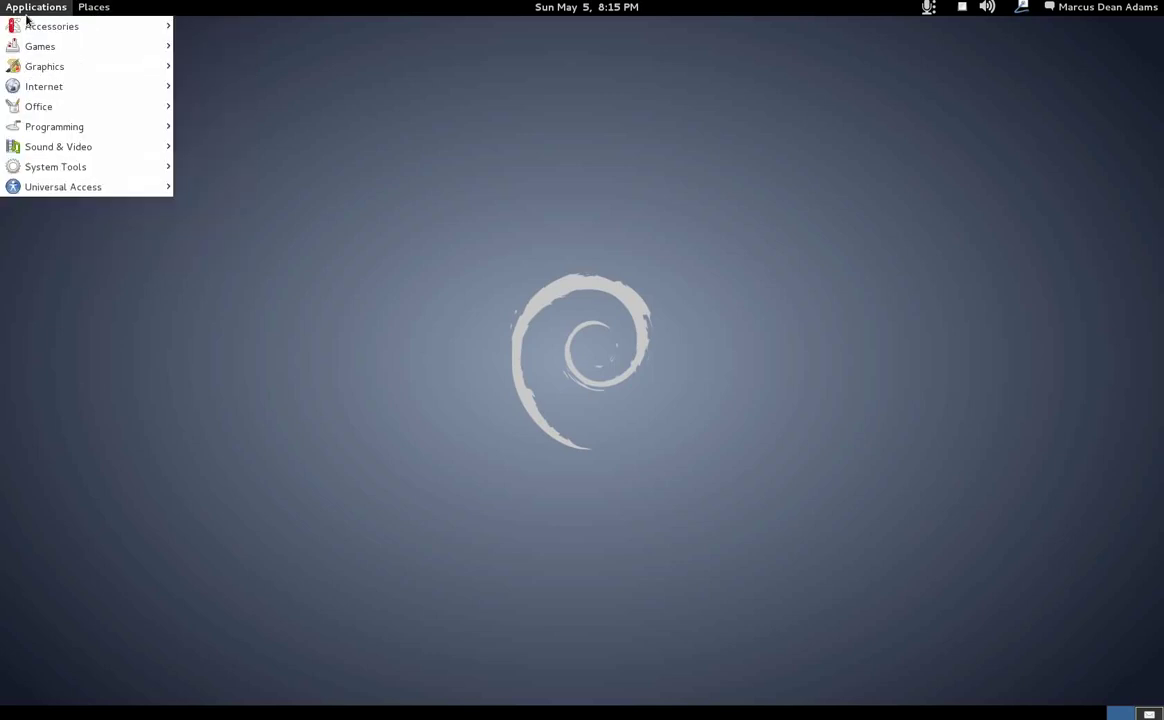
mouse_move(58, 160)
mouse_move(220, 164)
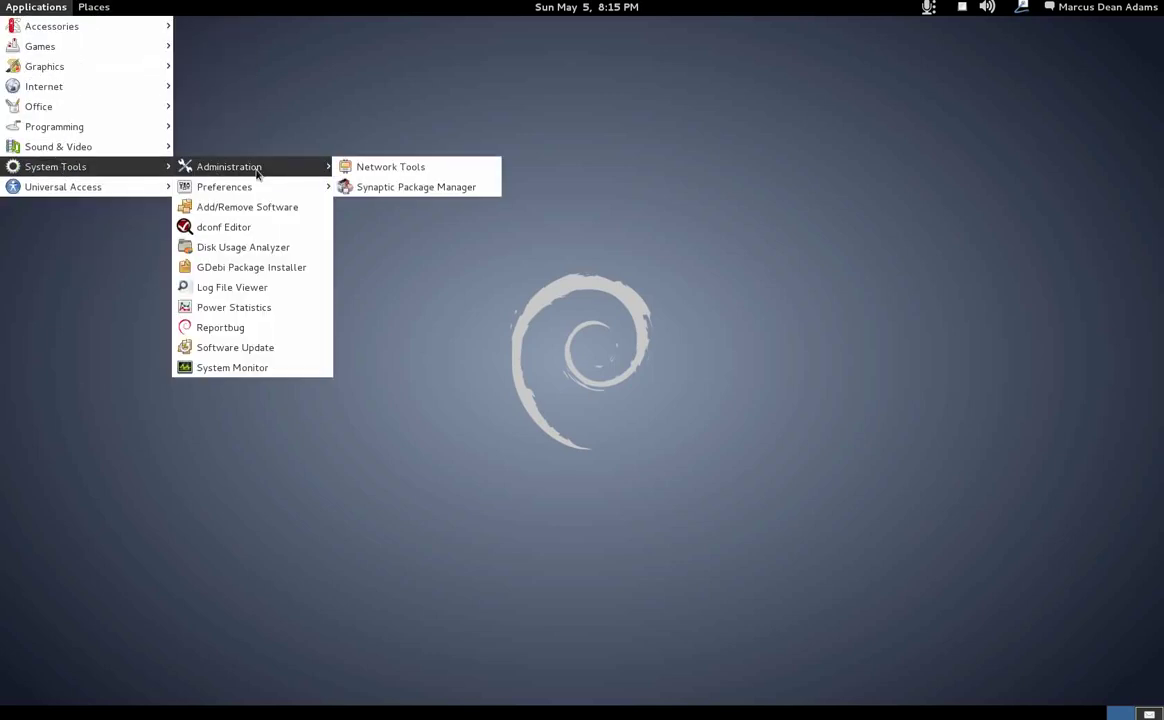
click(372, 190)
text(****)
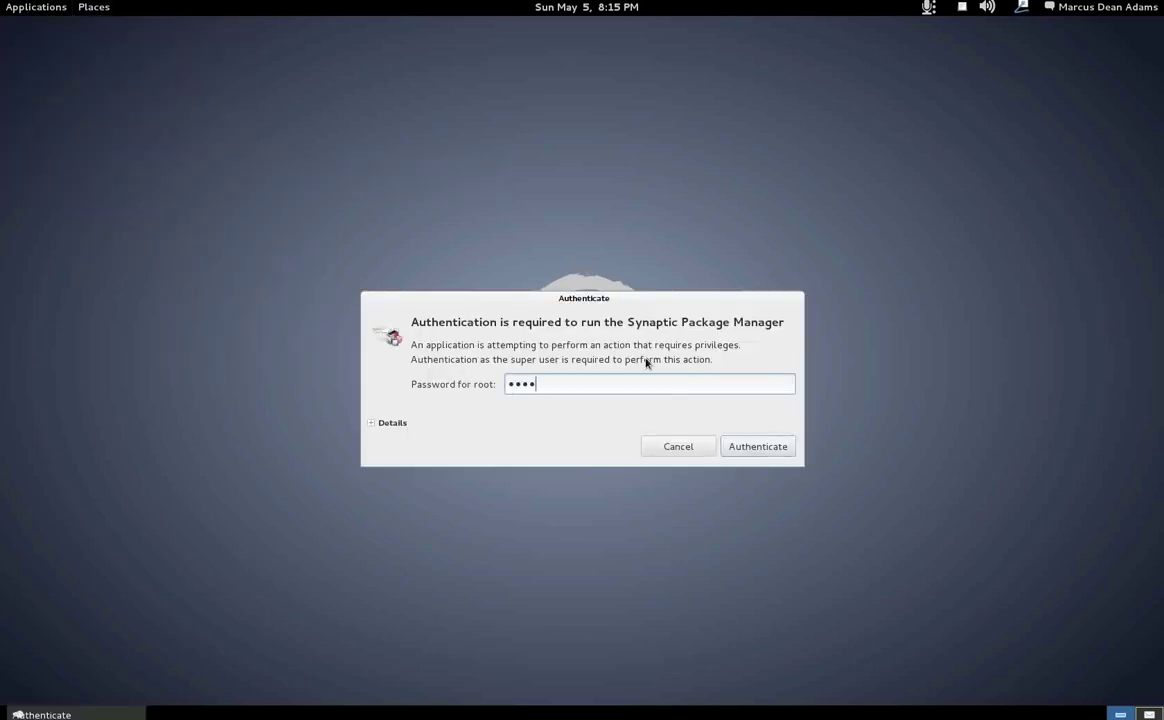
text(*****************)
key(Return)
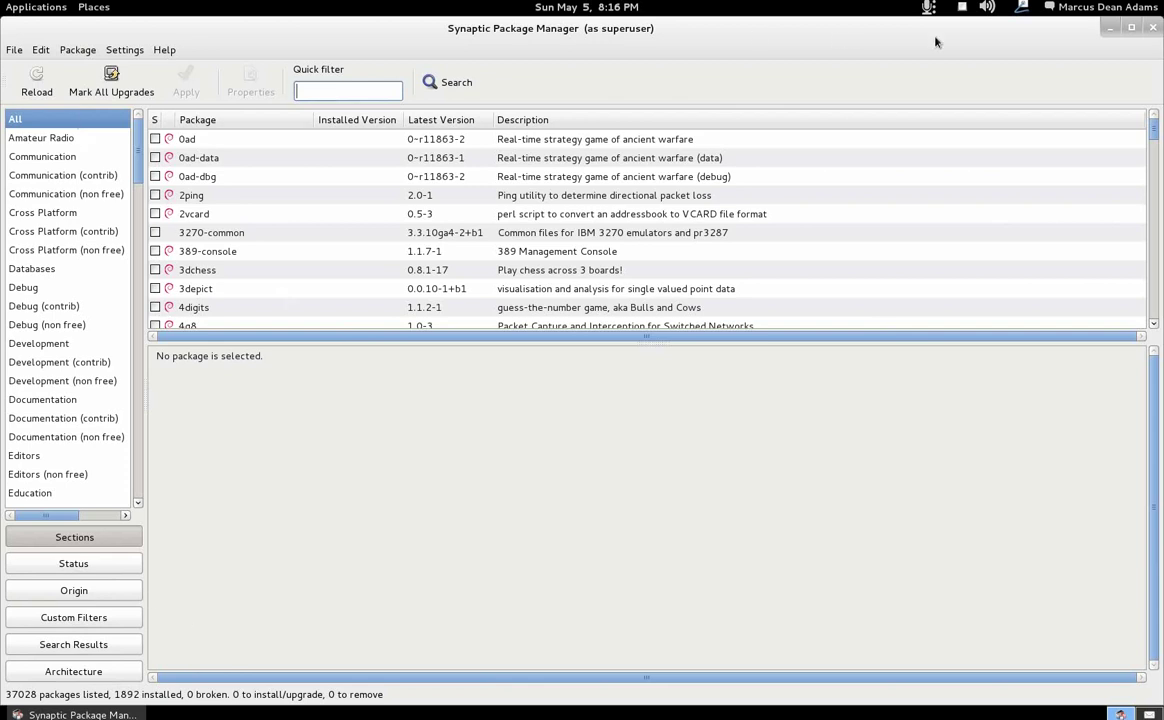
Minimize Synaptic, open Google Chrome and dismiss its default-browser notice.
click(1110, 27)
click(45, 8)
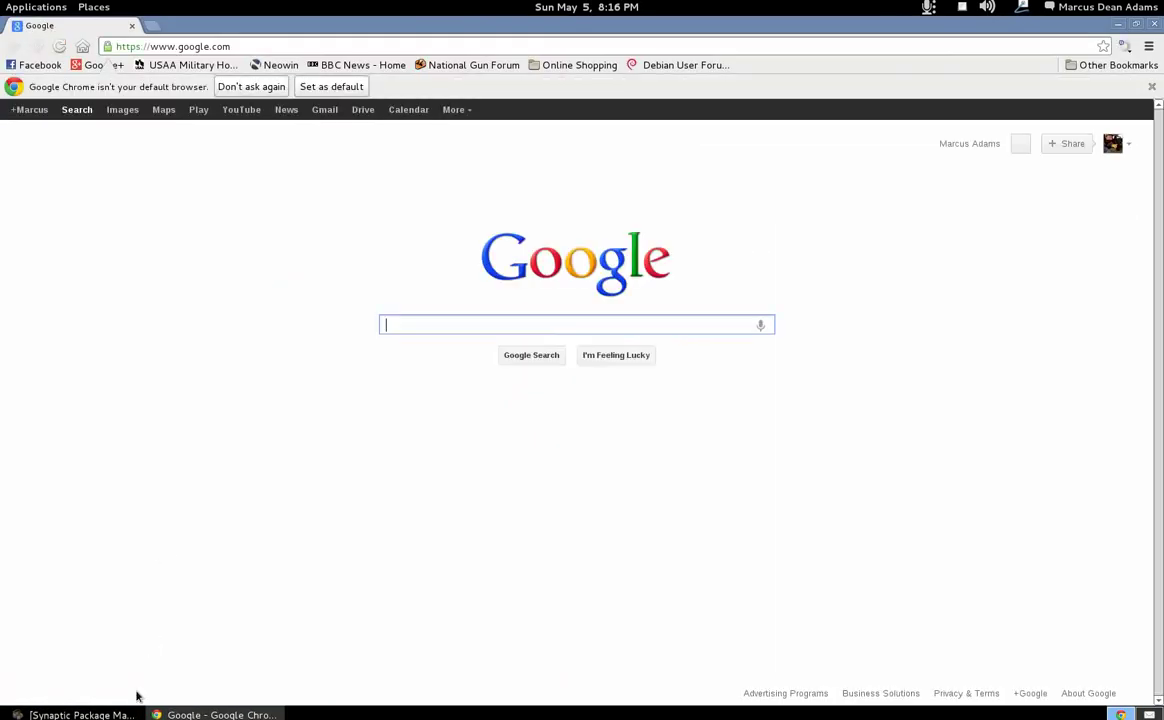
click(335, 87)
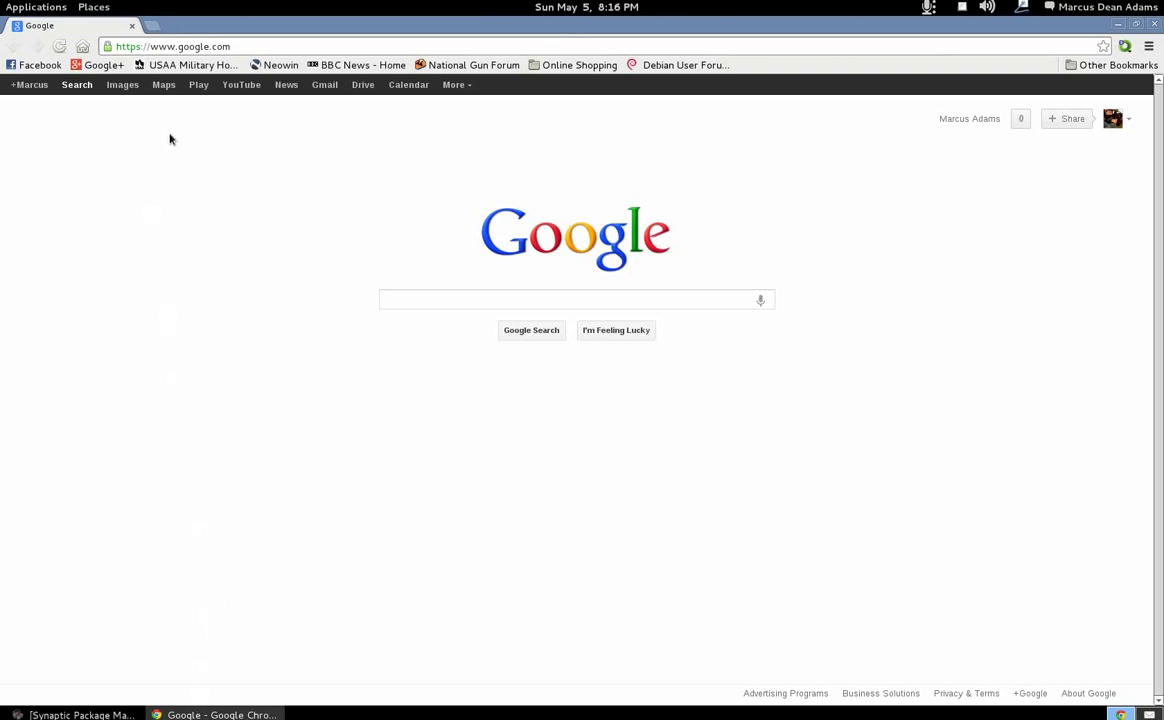
click(254, 41)
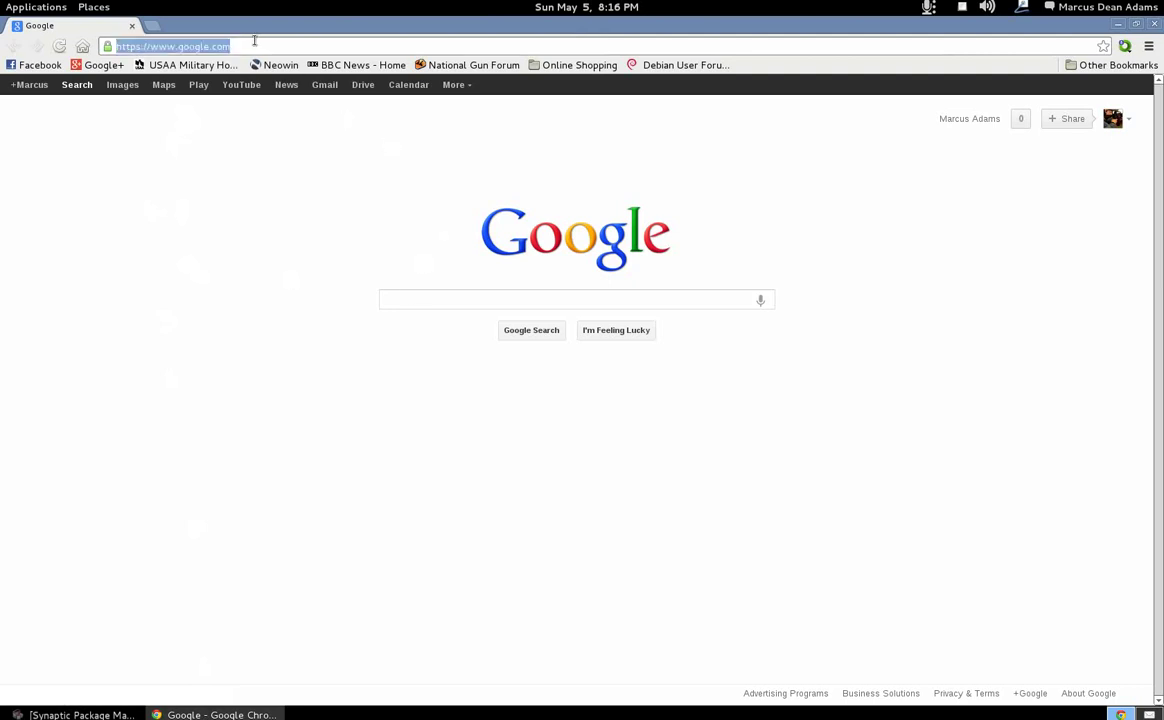
click(118, 716)
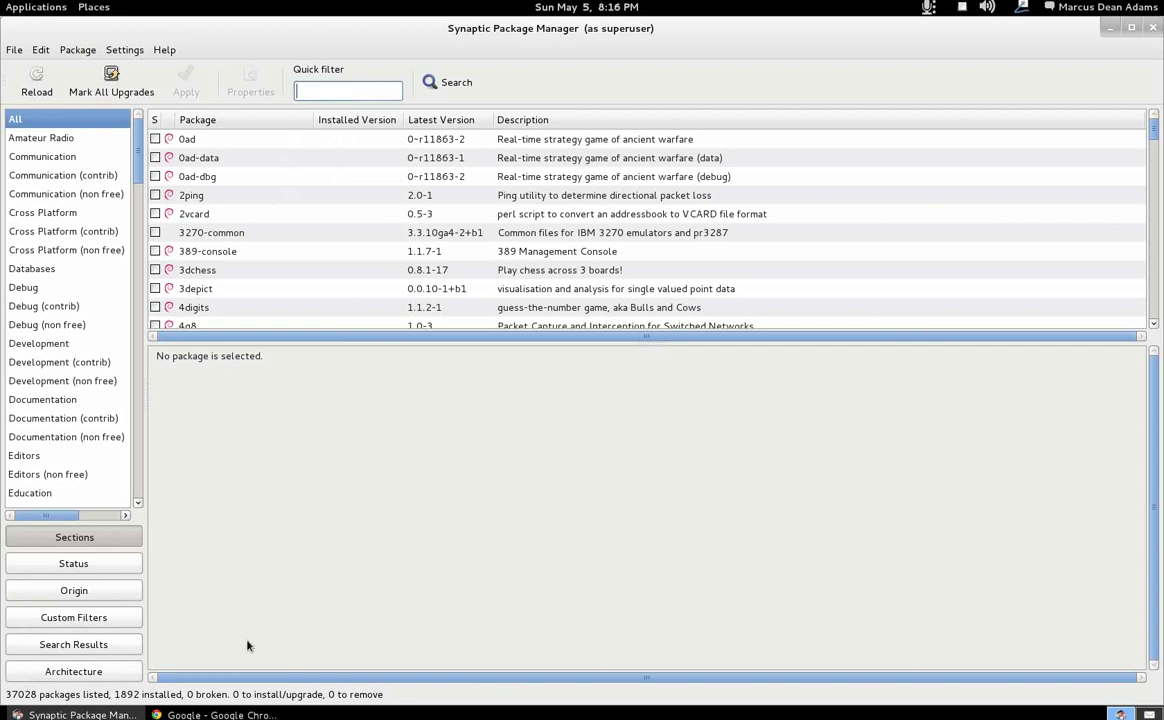
Search for 'debian wheezy multiarch' from Chrome's address bar.
key(alt+Tab)
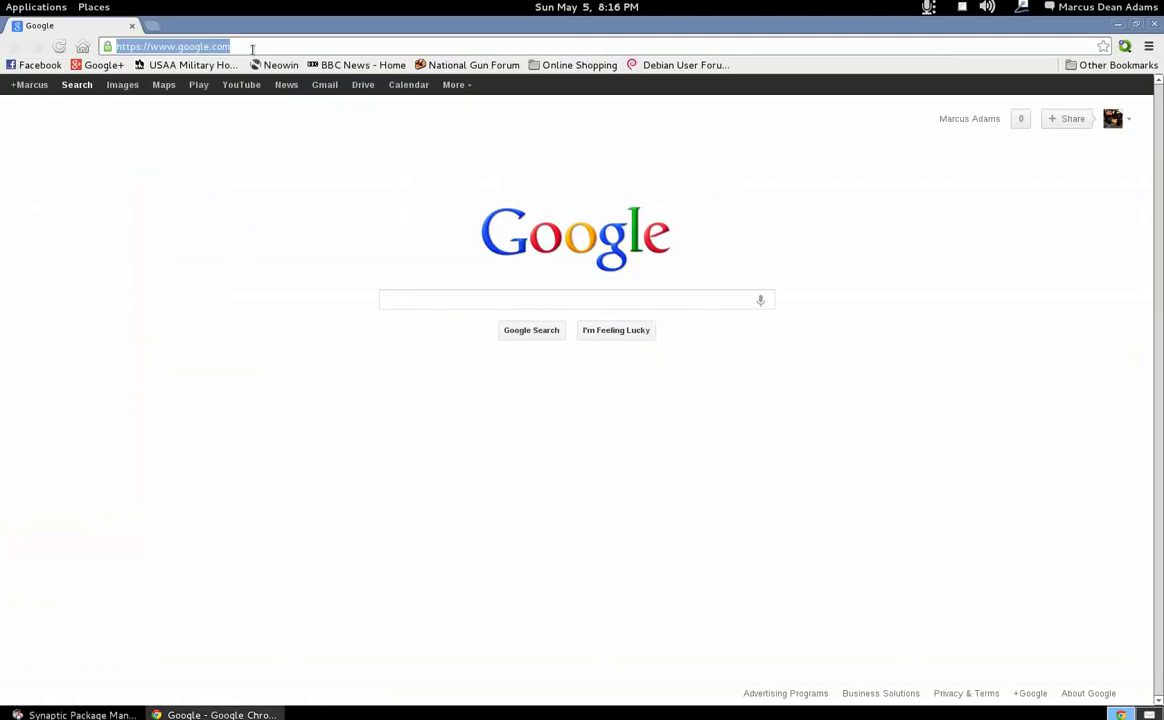
text(debian whe)
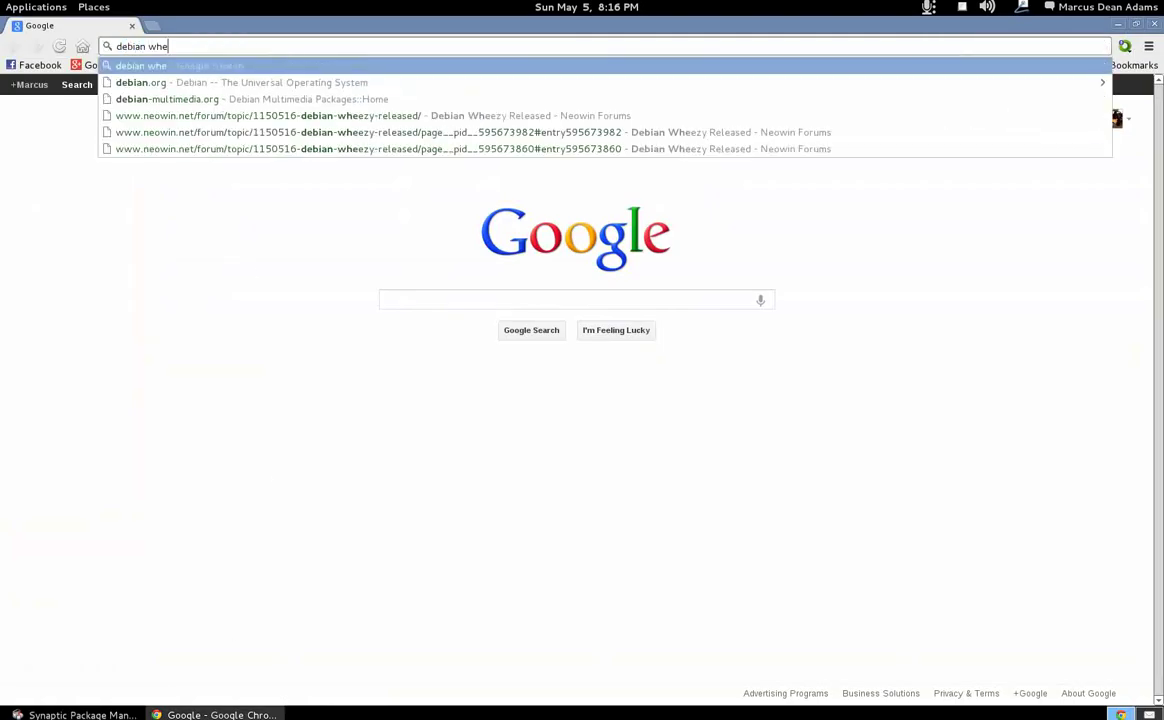
text(ezy multiarch)
key(Return)
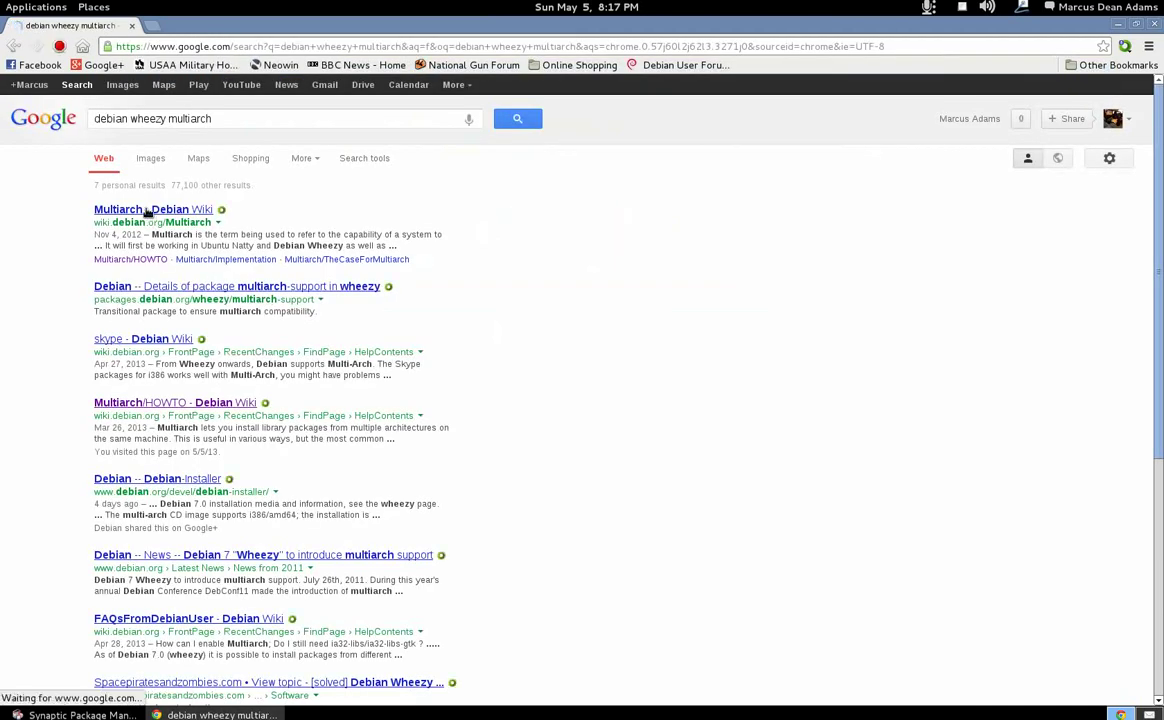
Open the Multiarch wiki result and load skype.com's downloads page in a new tab.
click(148, 212)
click(151, 25)
text(skyp)
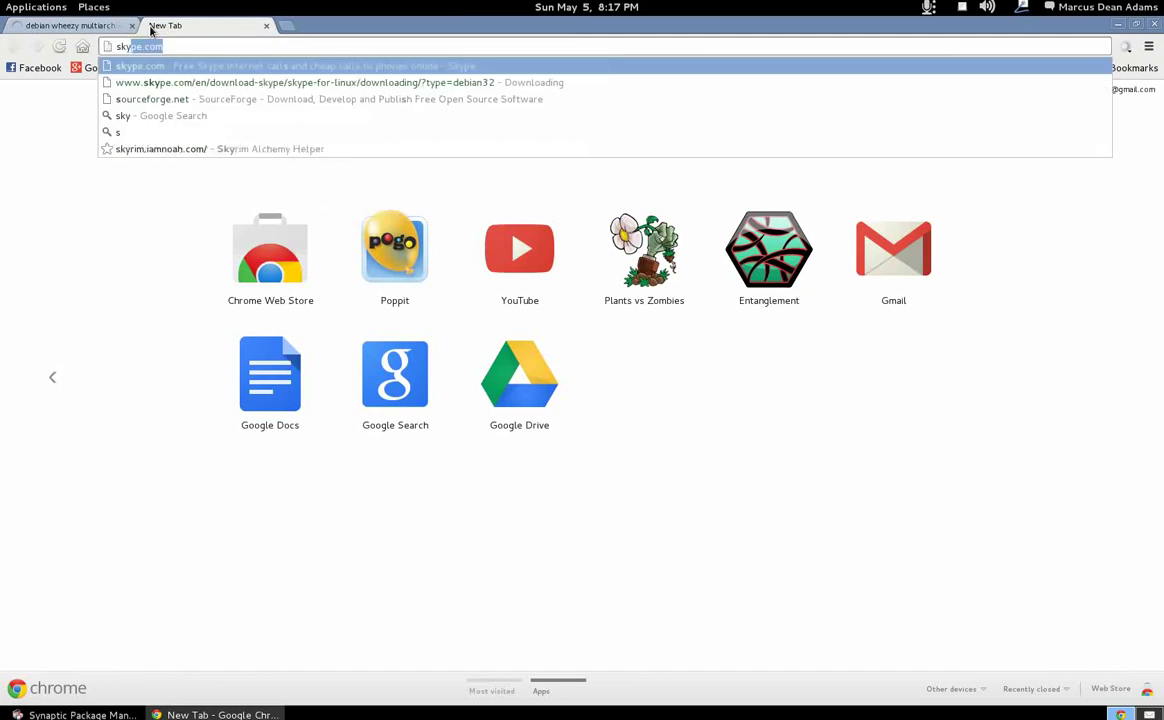
text(e.com)
key(Return)
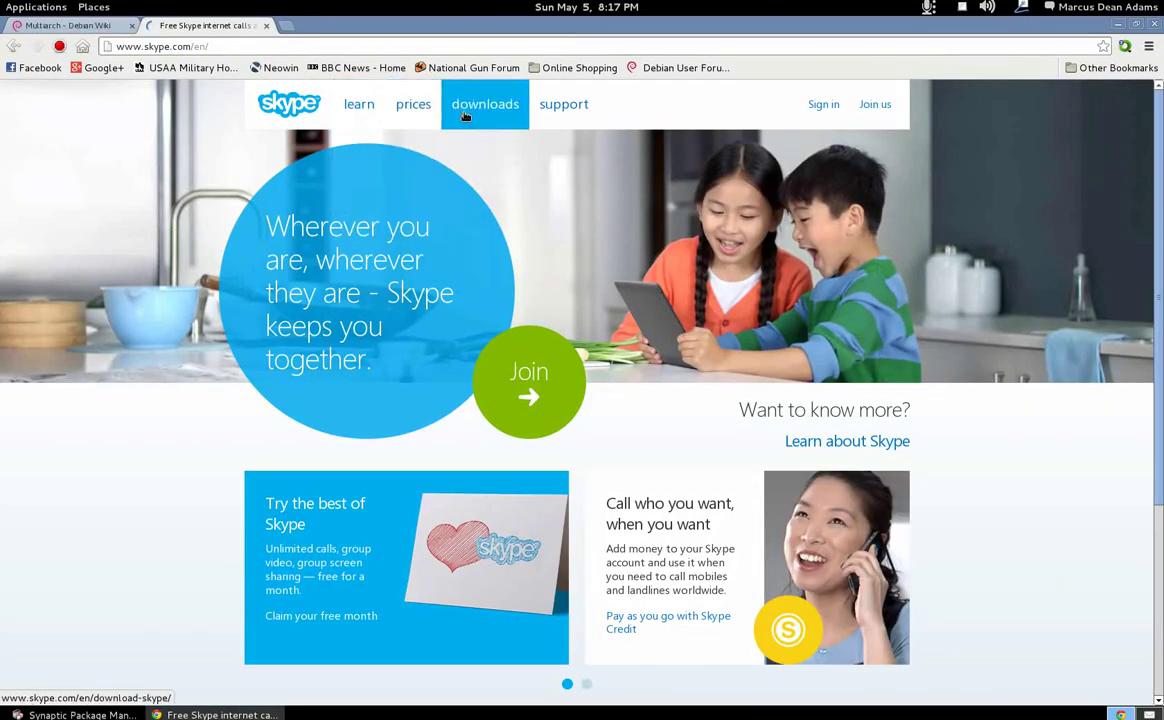
click(465, 117)
Check Skype's list of Linux distributions without choosing one.
scroll(213, 400, down, 3)
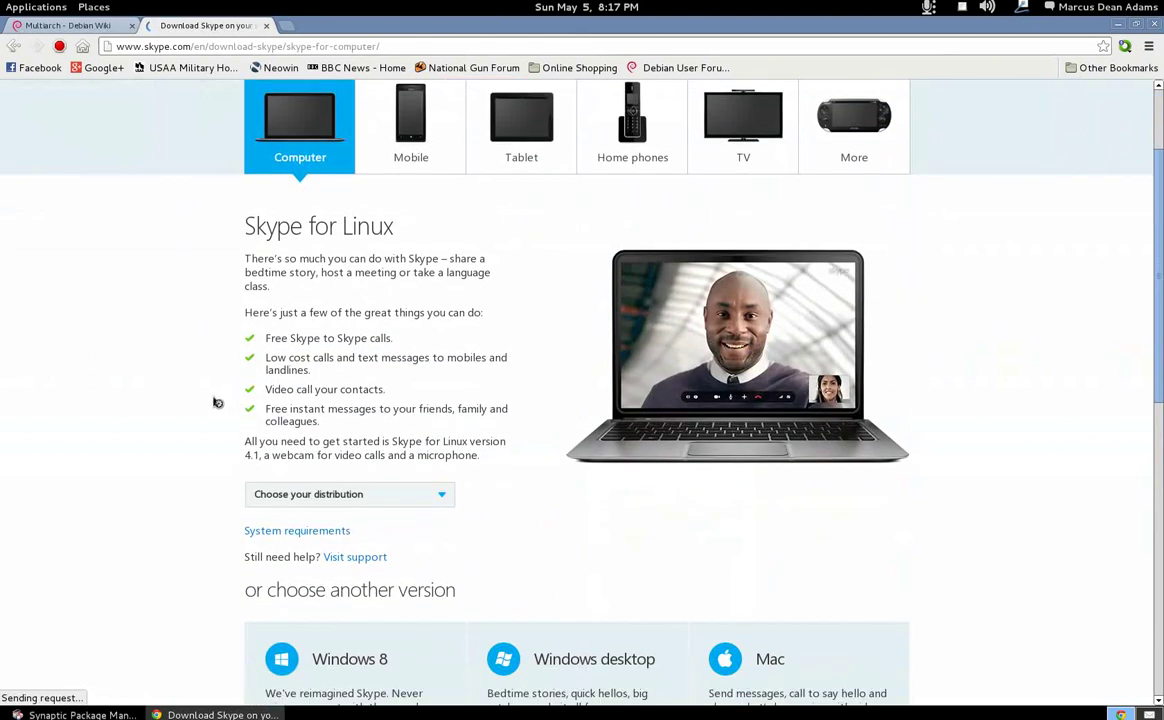
scroll(213, 370, down, 6)
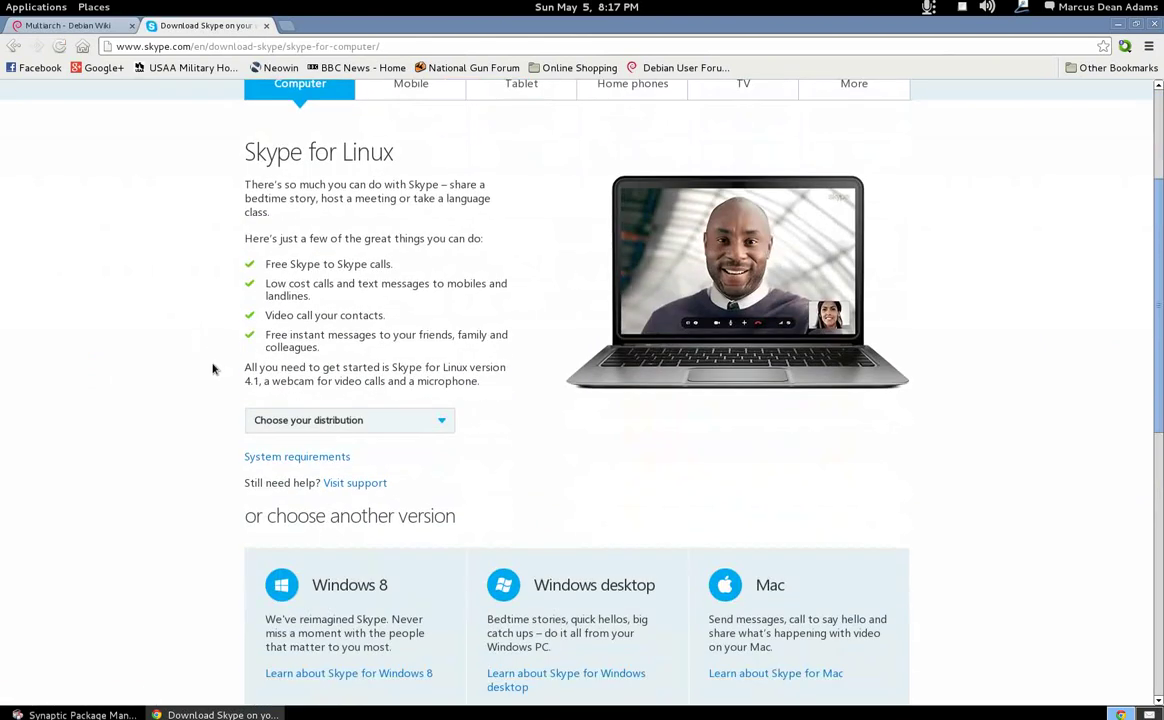
click(441, 420)
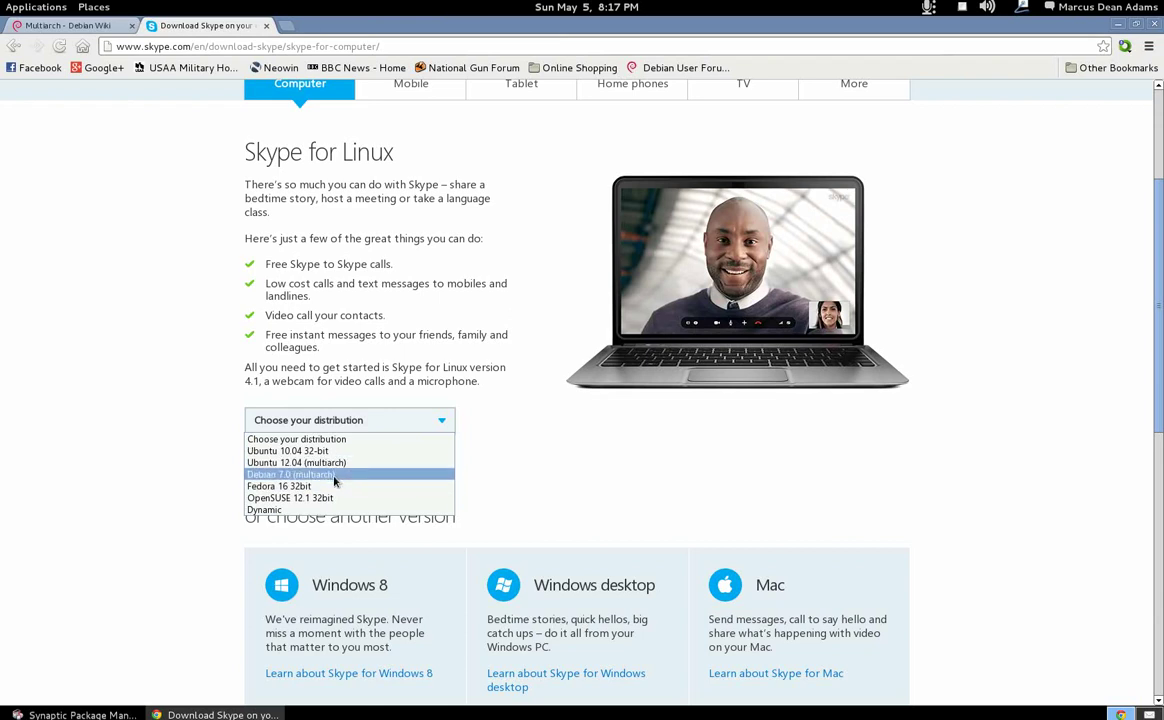
click(137, 252)
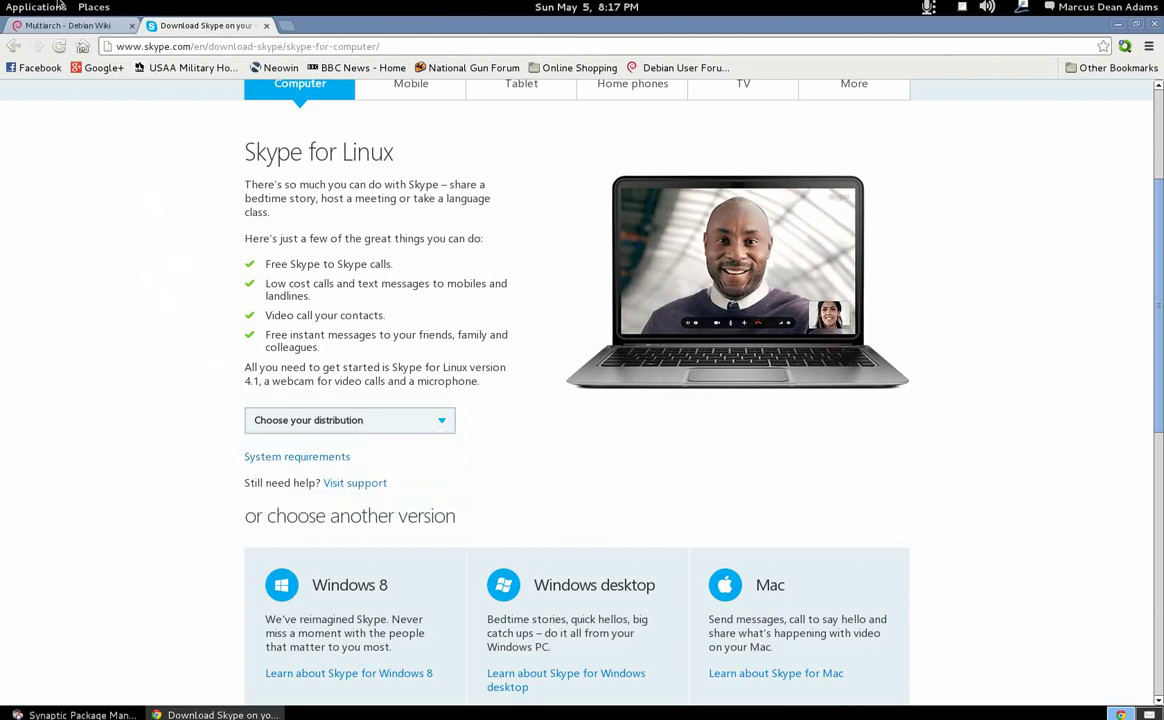
Open the Multiarch HOWTO page from the Multiarch wiki tab.
click(63, 32)
scroll(290, 276, down, 6)
scroll(287, 279, down, 2)
click(135, 340)
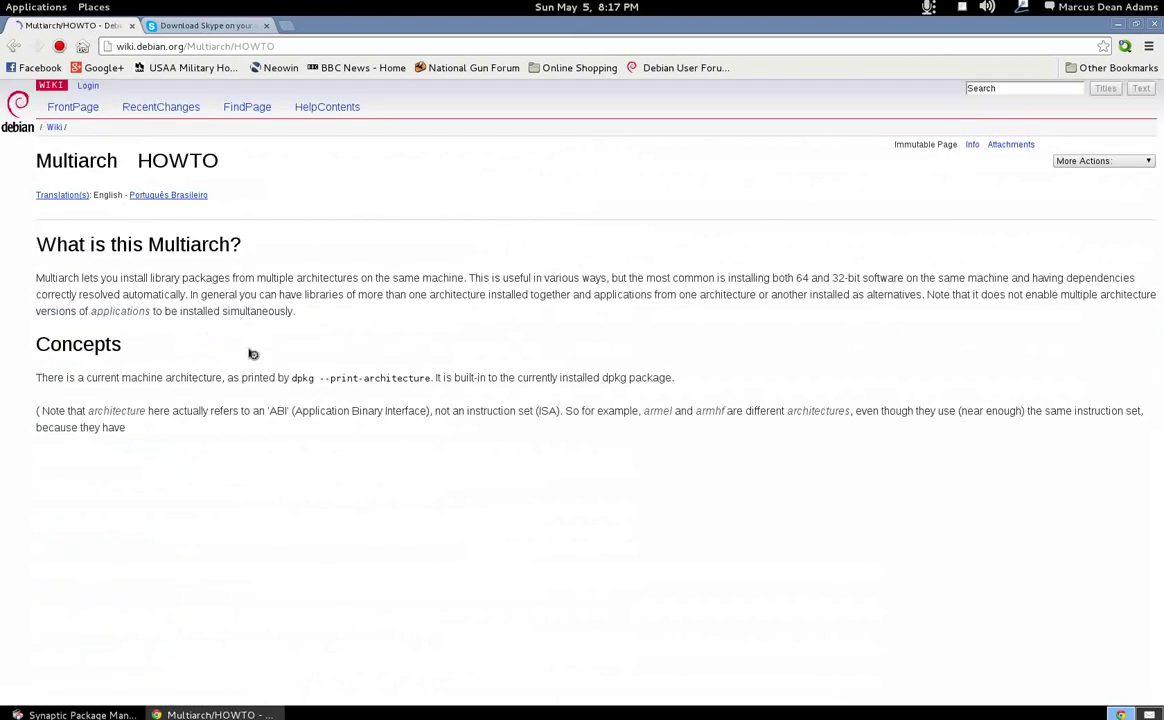
Close both Chrome tabs, then minimize and restore the Synaptic window.
click(131, 26)
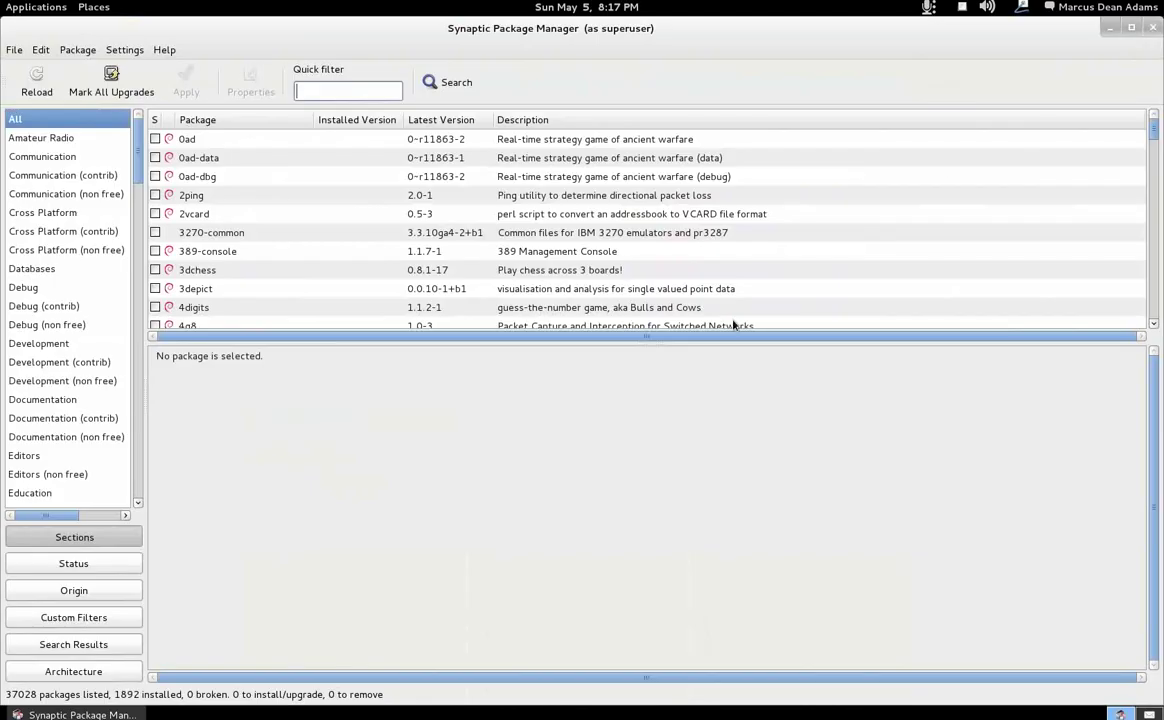
click(131, 26)
click(1110, 27)
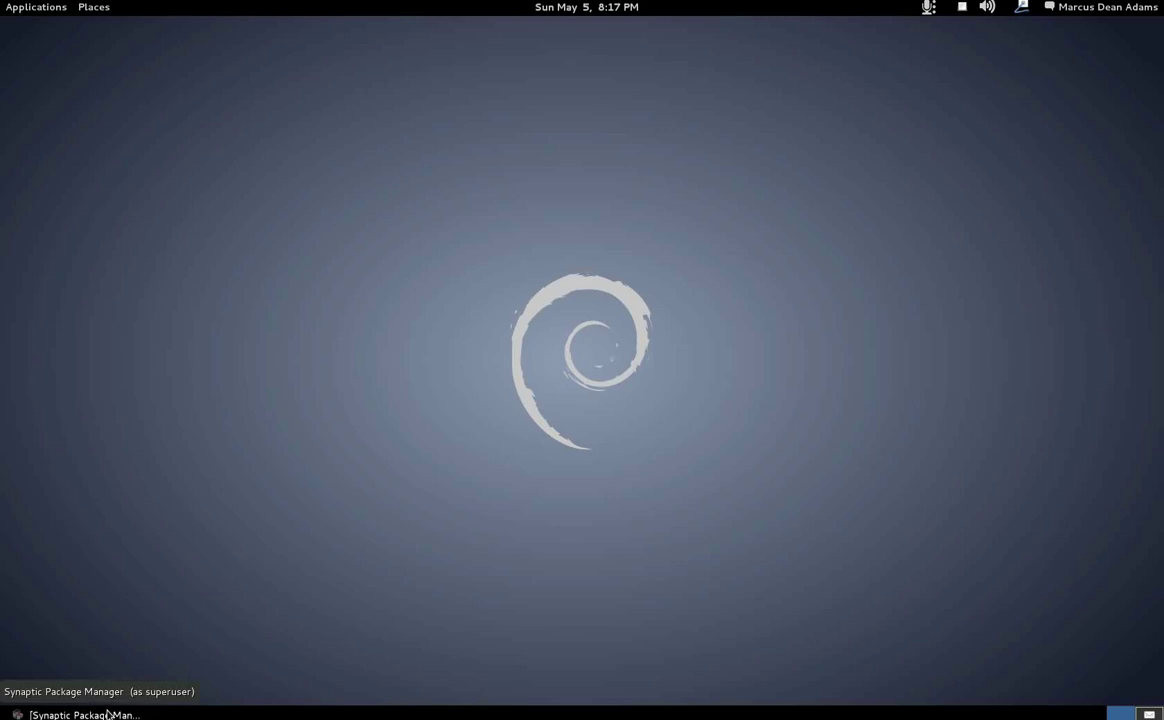
click(108, 714)
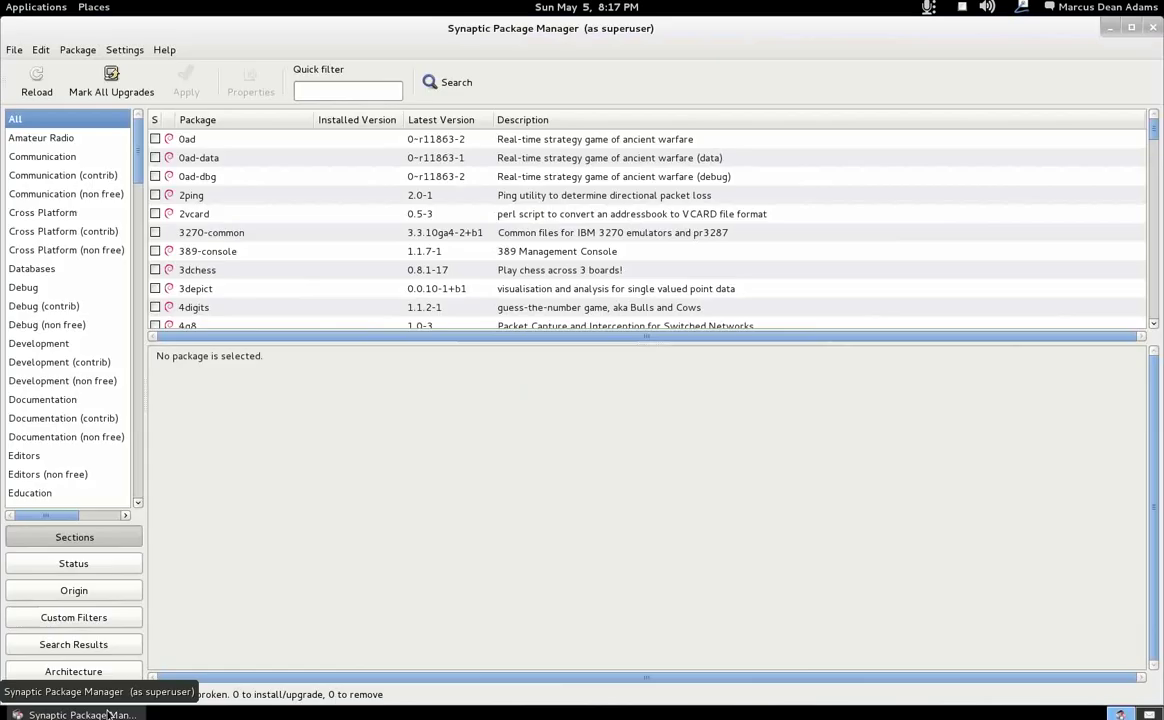
Close the Synaptic Package Manager window.
click(1156, 30)
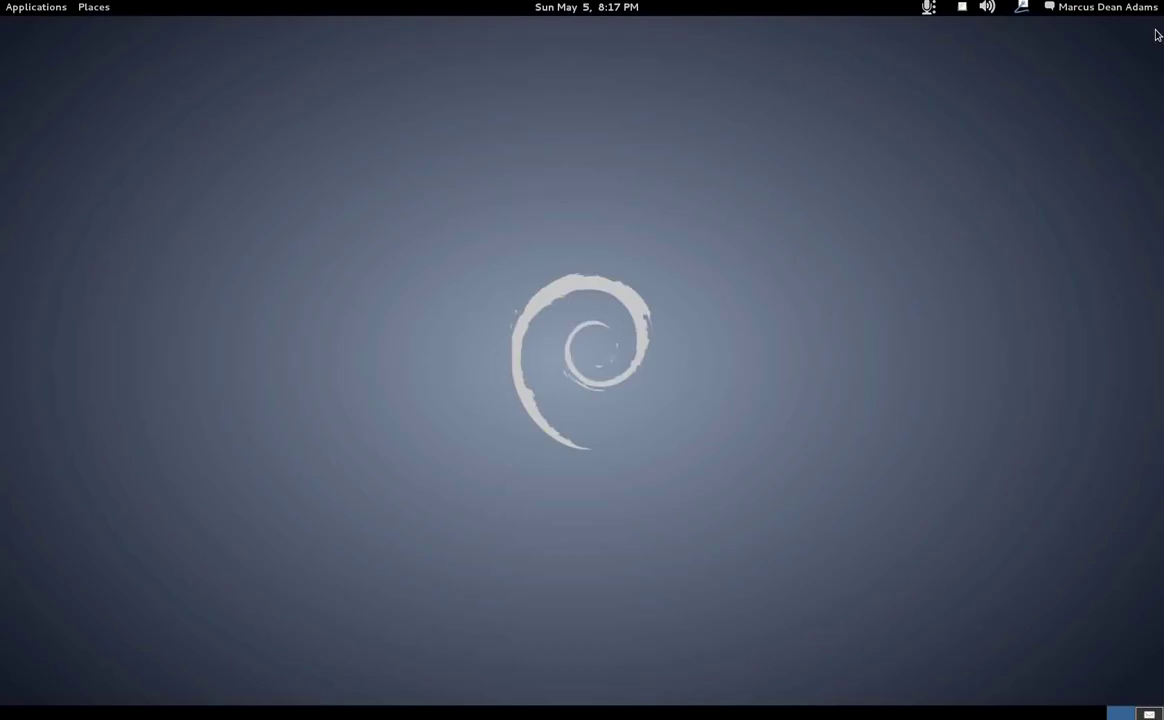
Launch Steam from the Applications > Games menu.
click(52, 13)
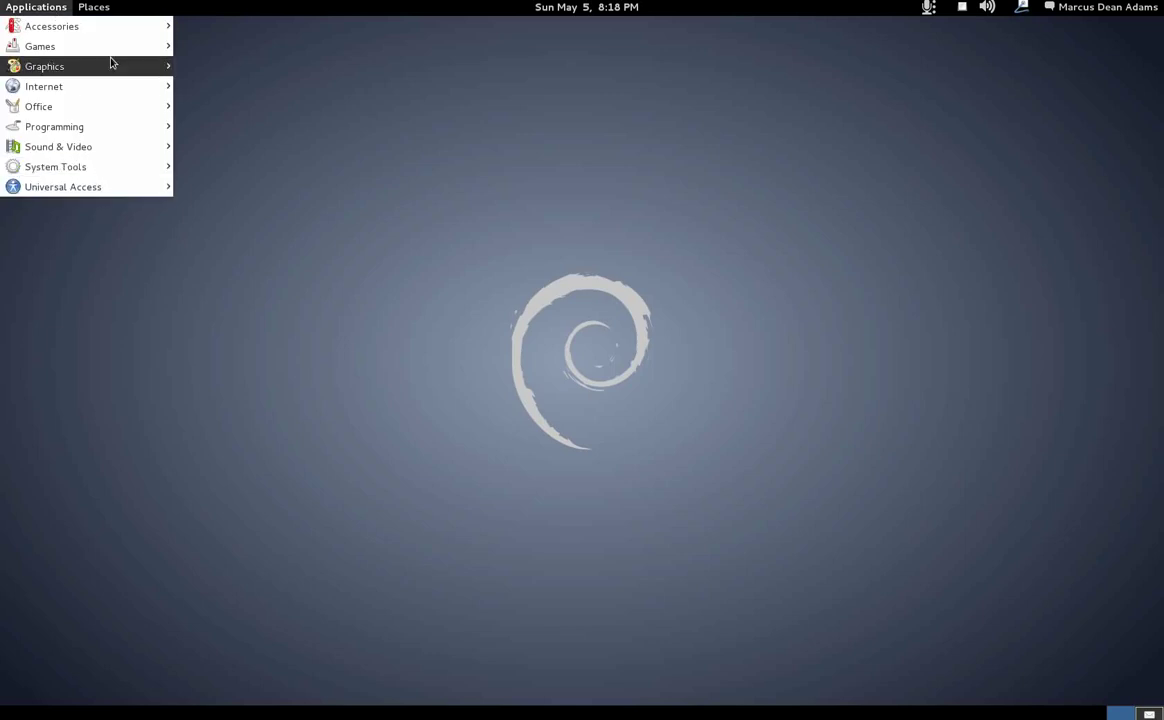
mouse_move(68, 50)
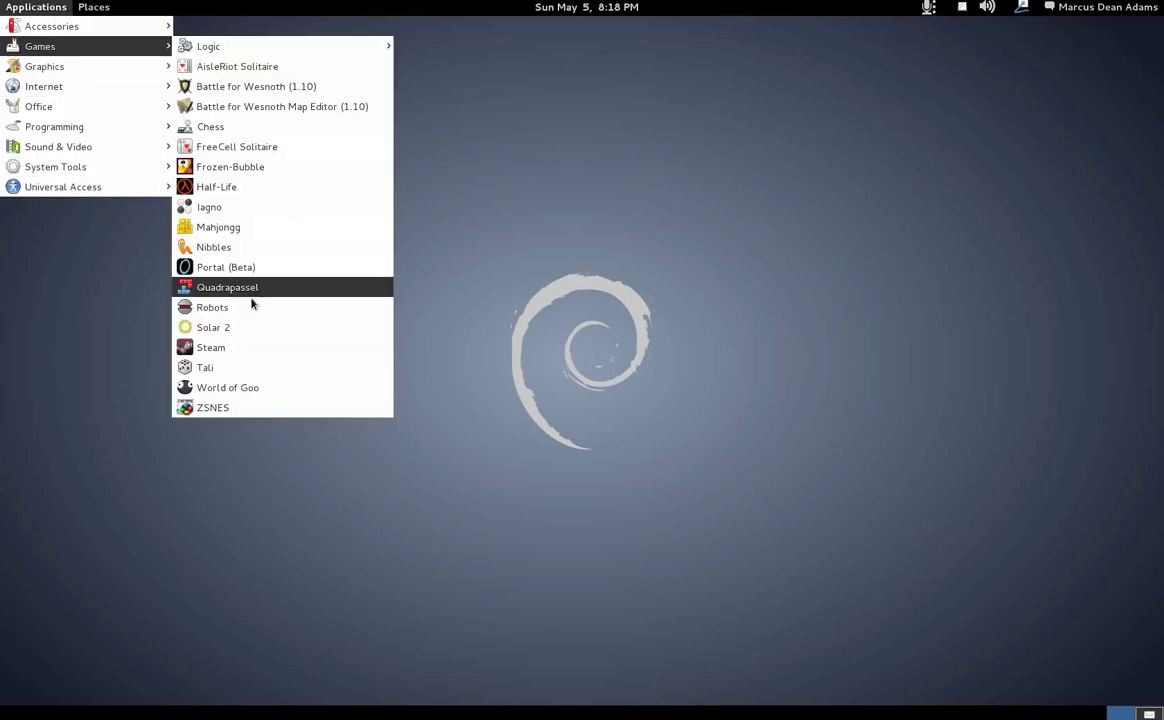
click(263, 347)
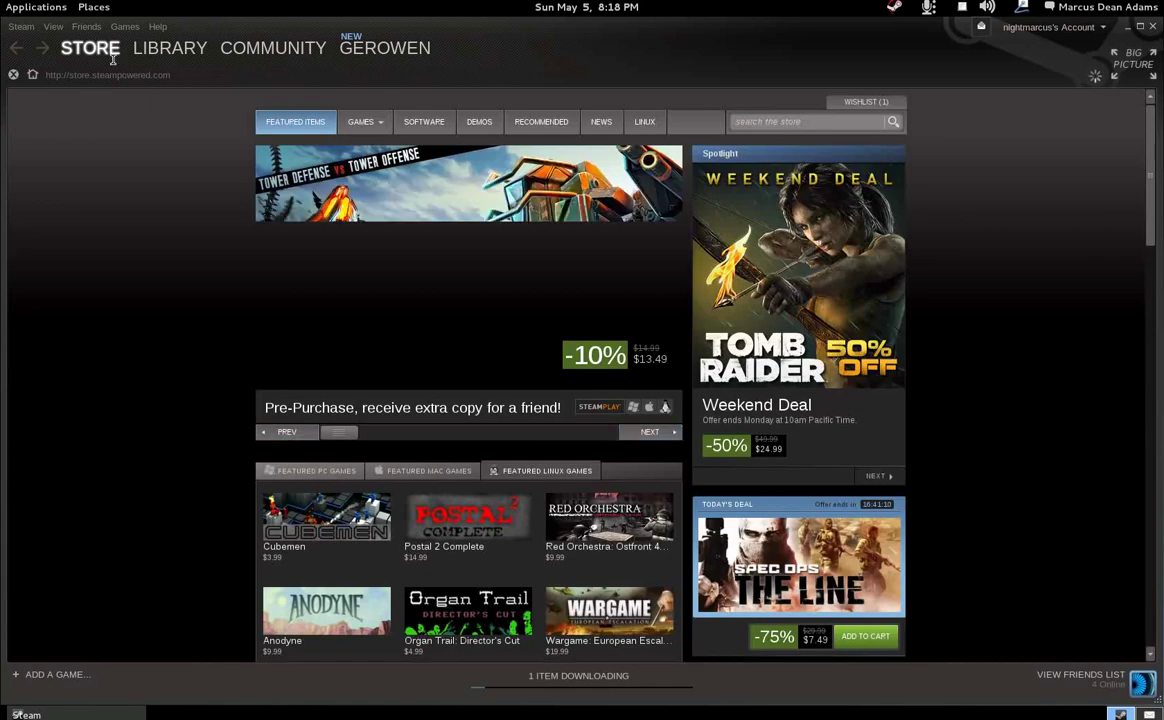
Try Root Terminal but cancel its password prompt, then show Half-Life in Steam's Library.
click(49, 10)
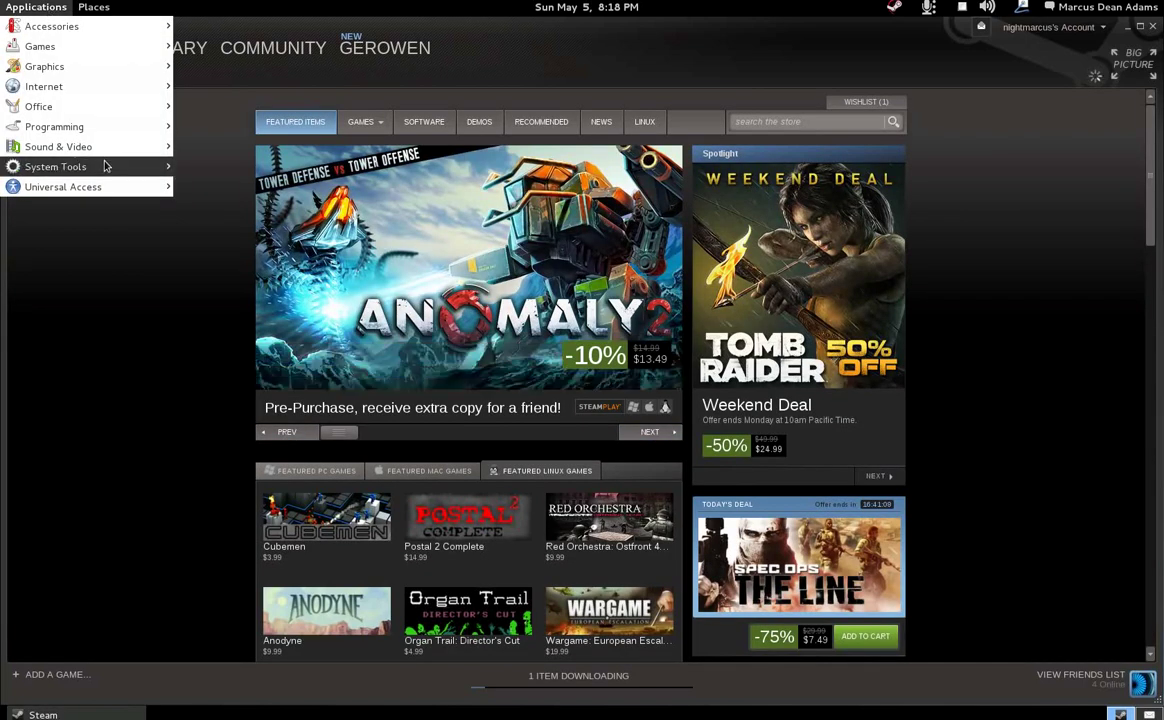
mouse_move(104, 168)
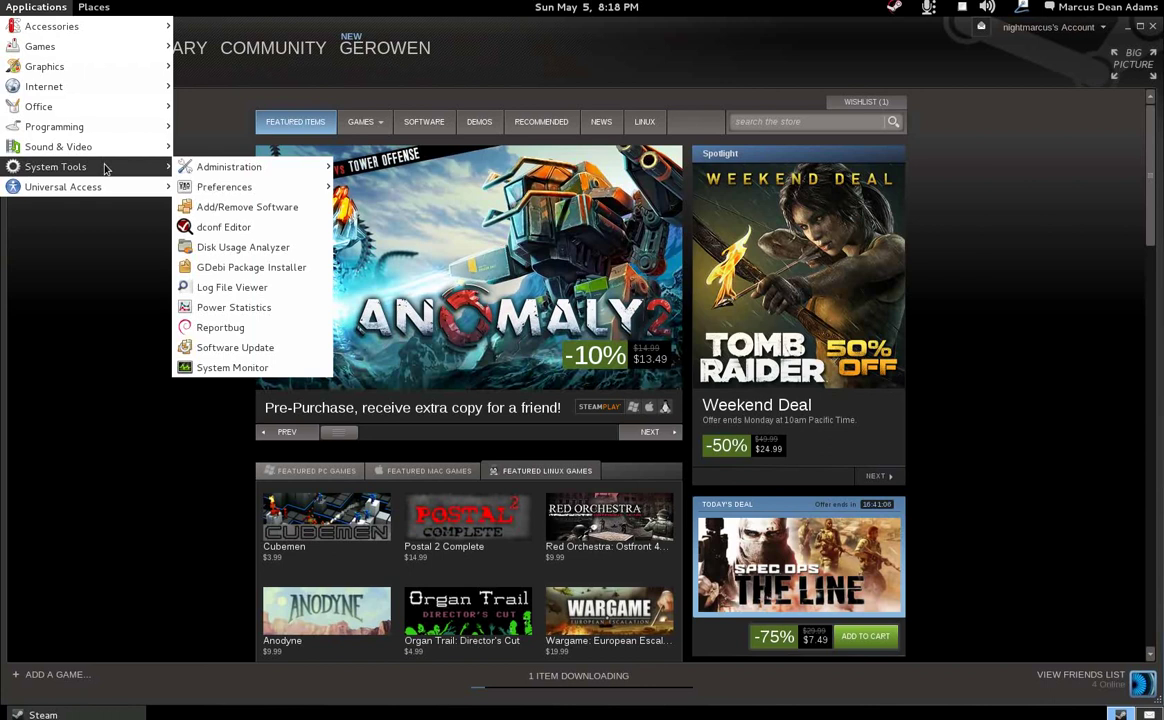
mouse_move(99, 30)
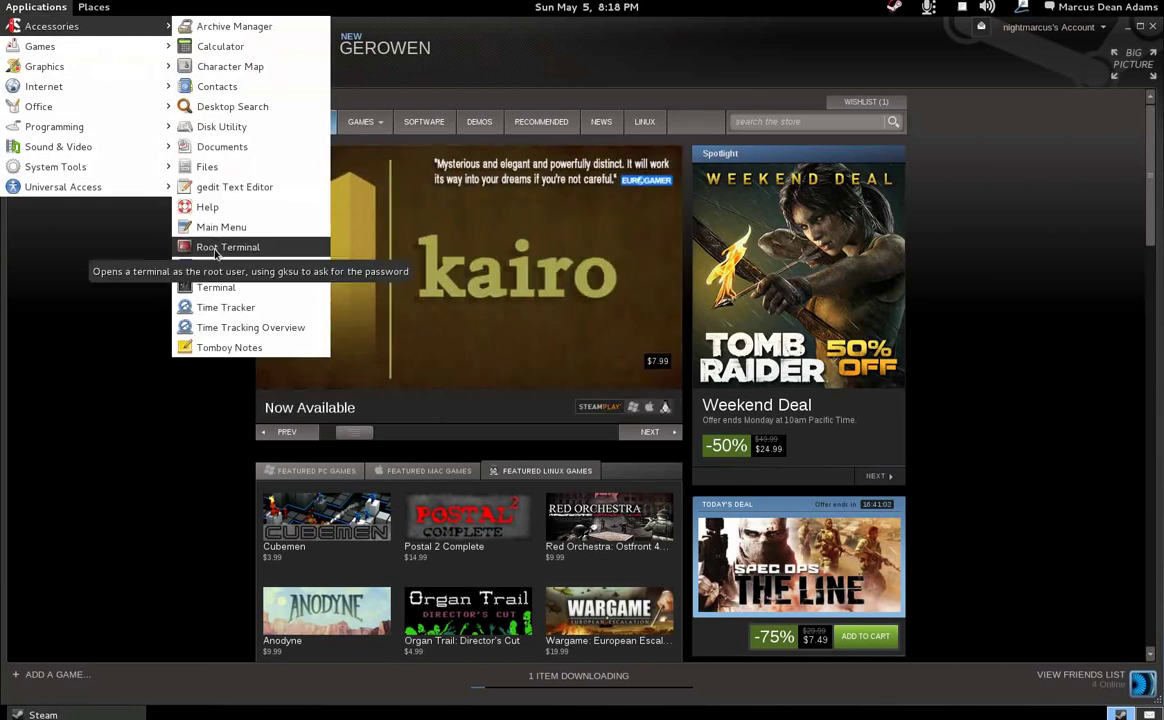
click(215, 248)
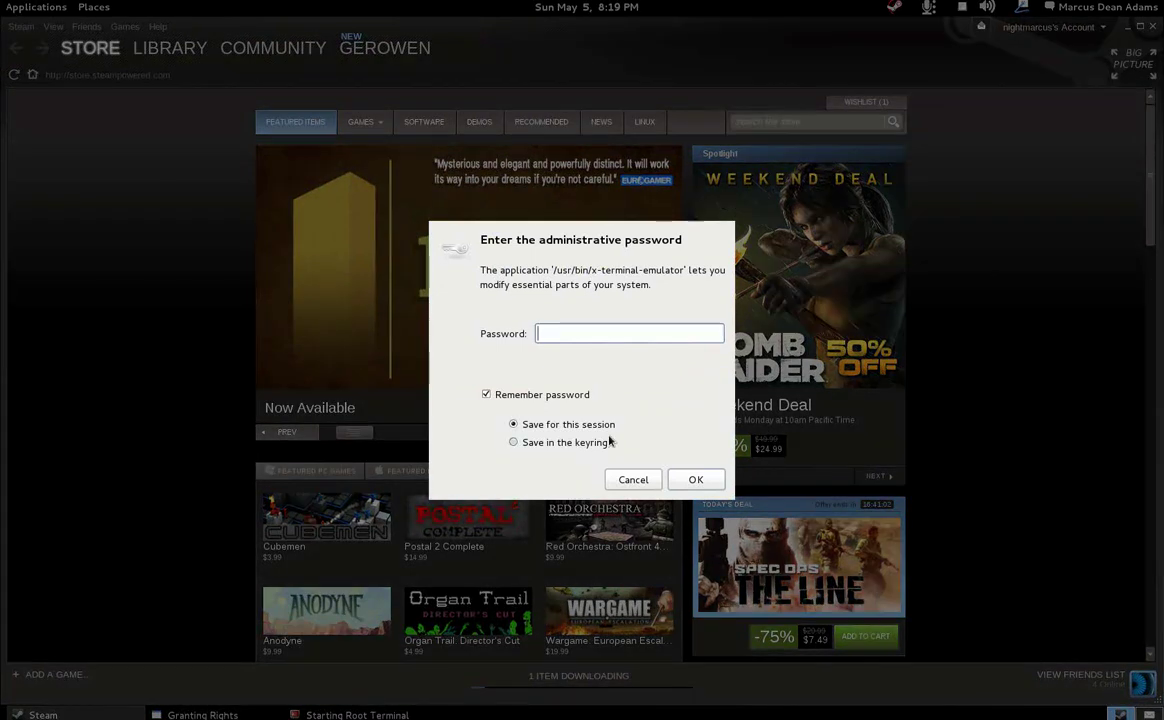
click(633, 479)
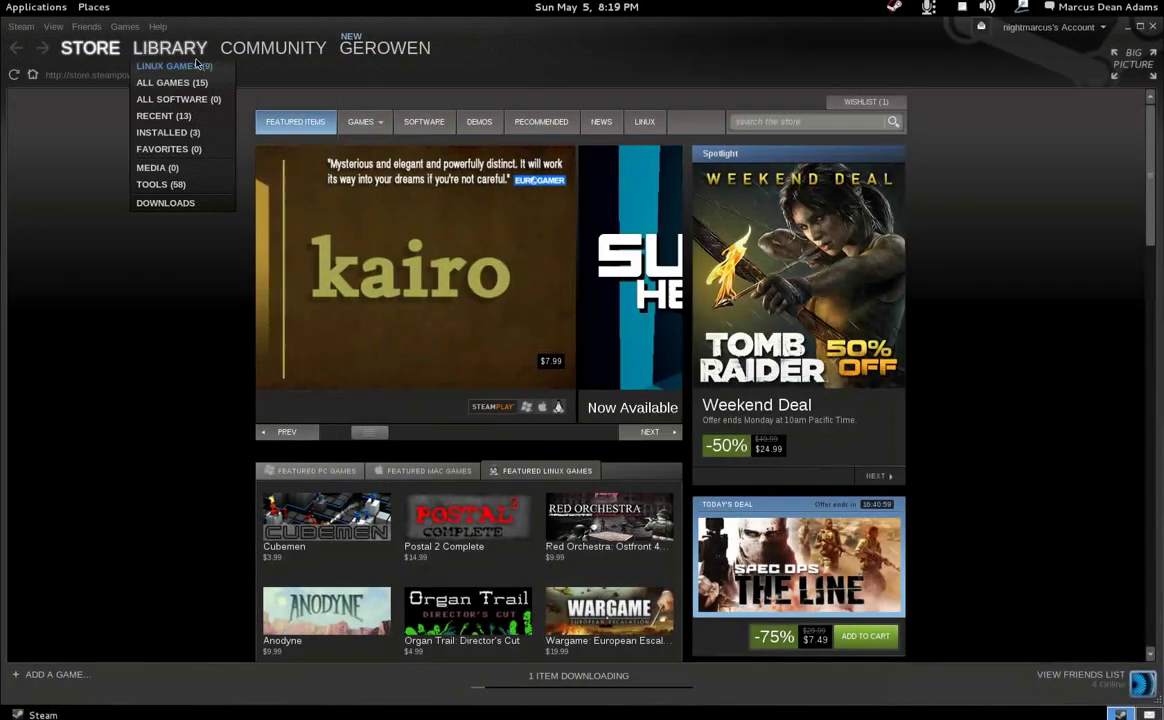
click(170, 47)
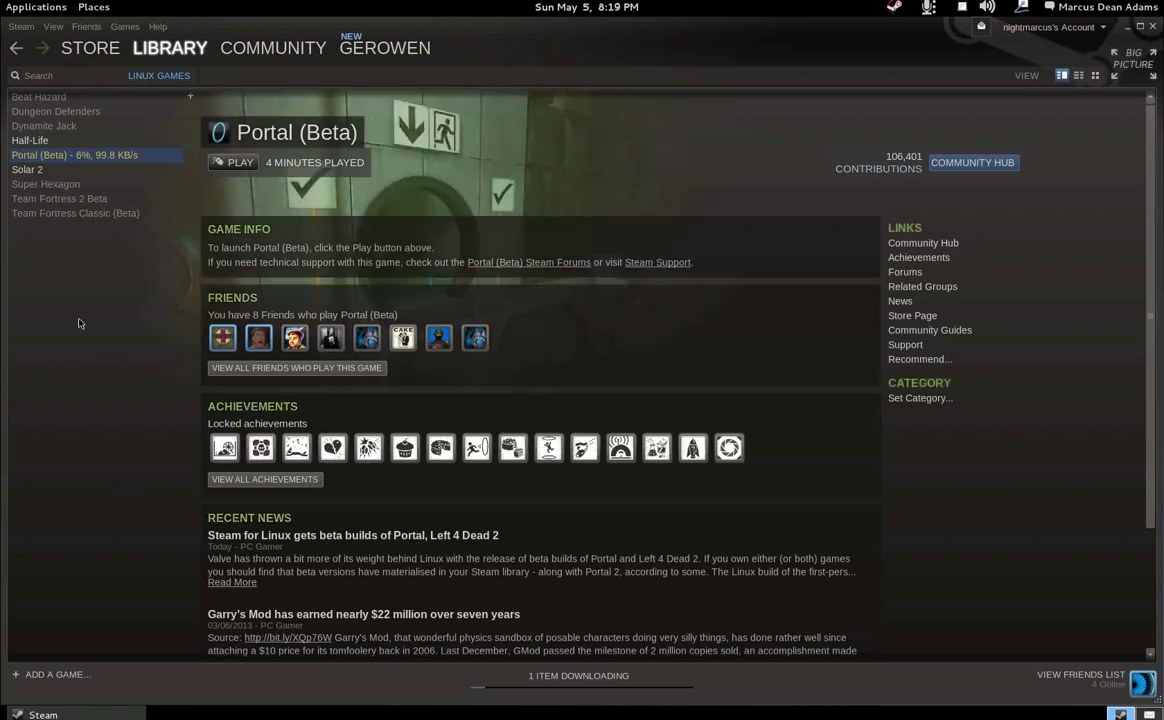
click(57, 143)
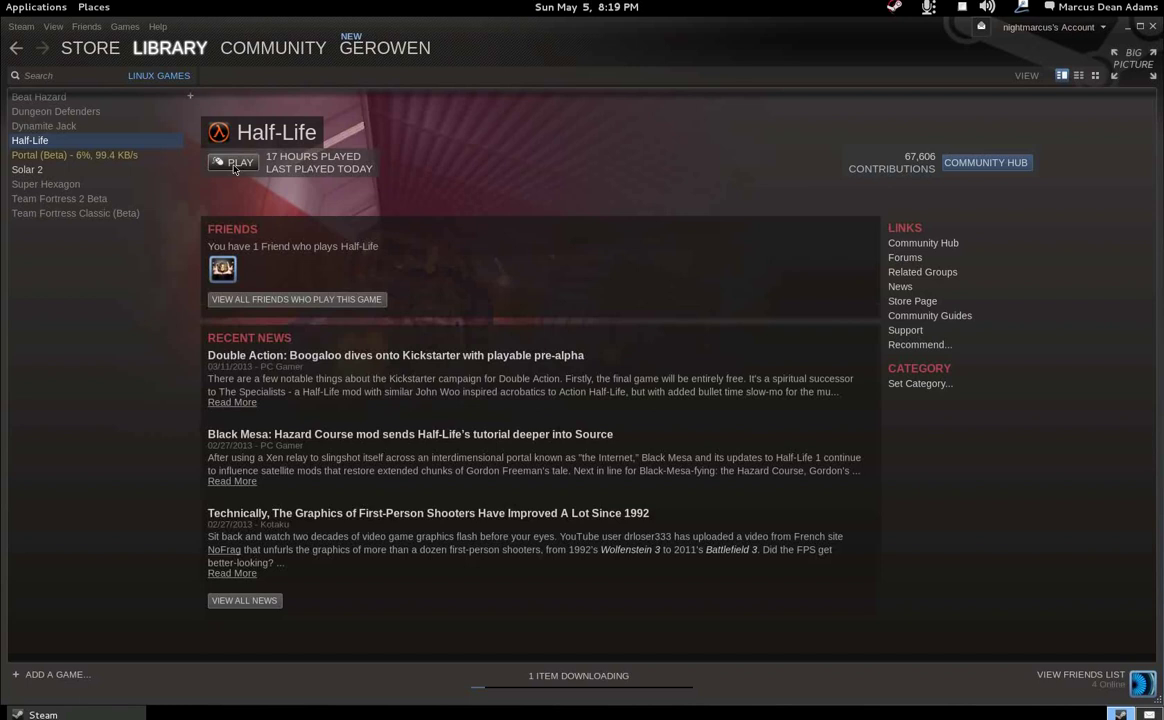
Start Half-Life with the PLAY button on its library page.
click(235, 169)
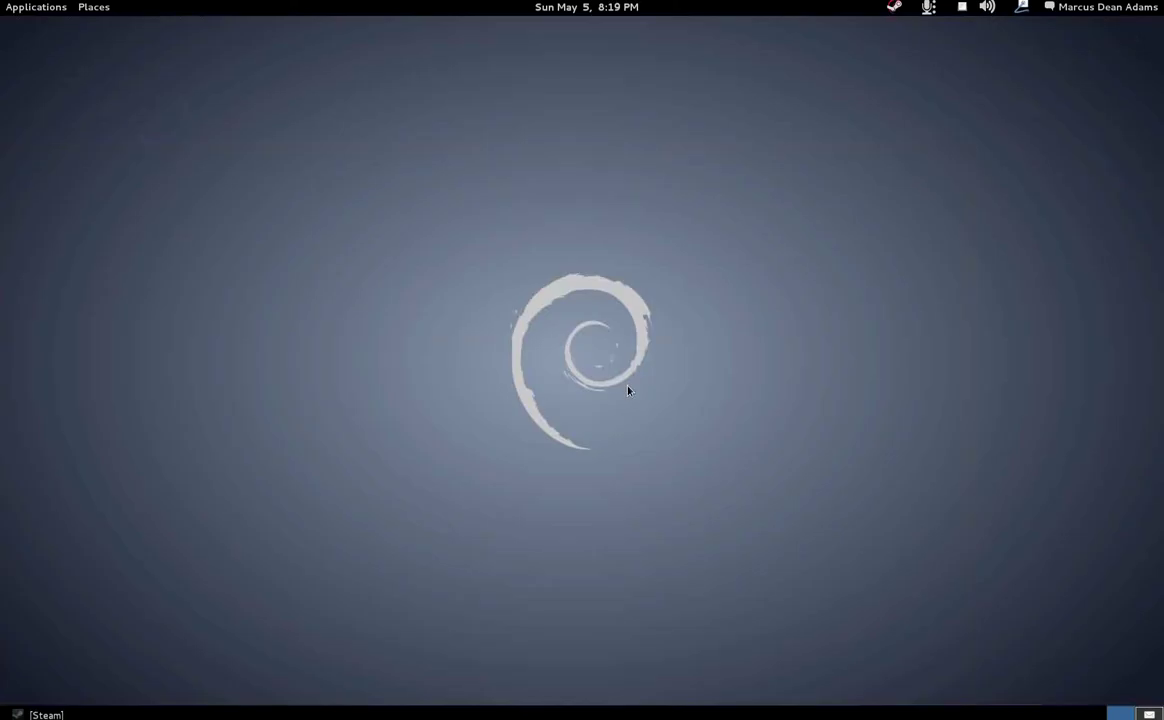